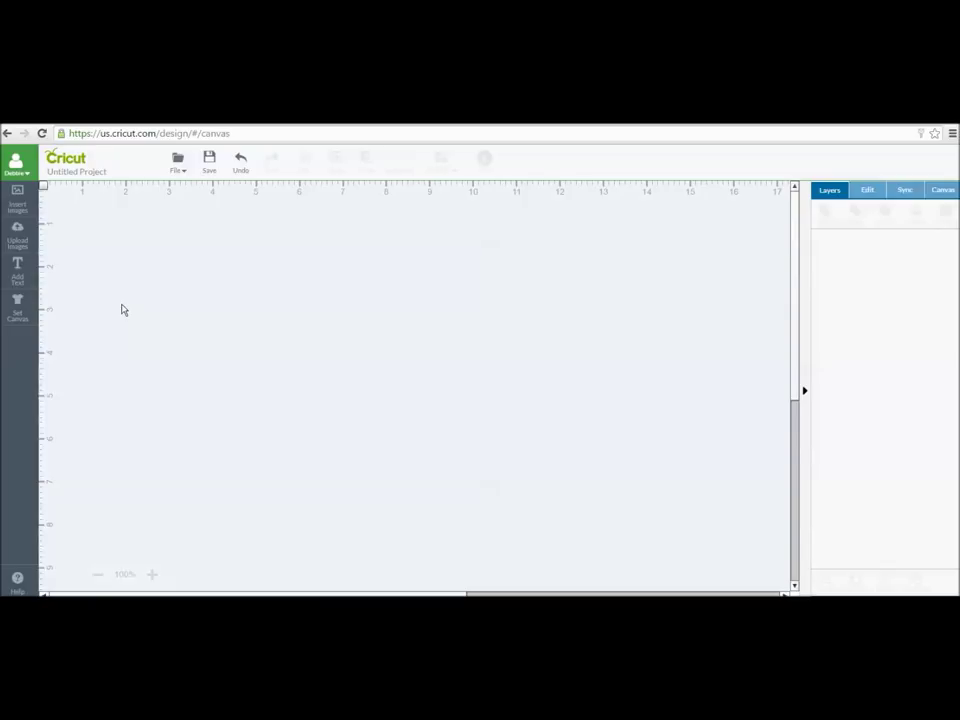
Insert the back, frame back and beaded rectangular patterned frame images from the Fancy Frames cartridge.
{"action": "left_click", "coordinate": [17, 199]}
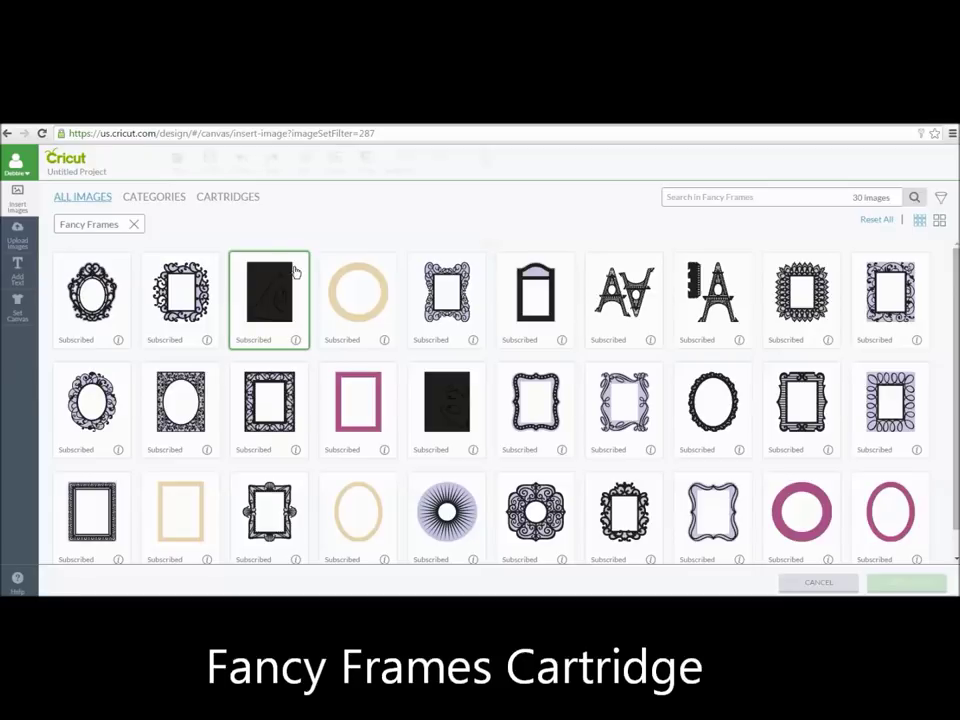
{"action": "left_click", "coordinate": [298, 266]}
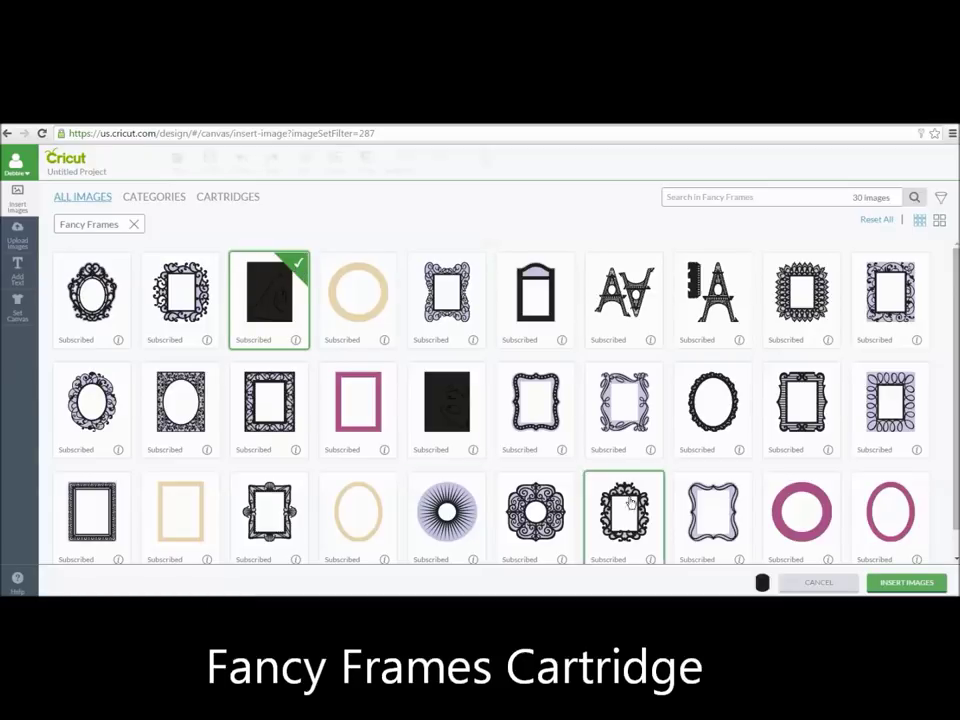
{"action": "left_click", "coordinate": [478, 380]}
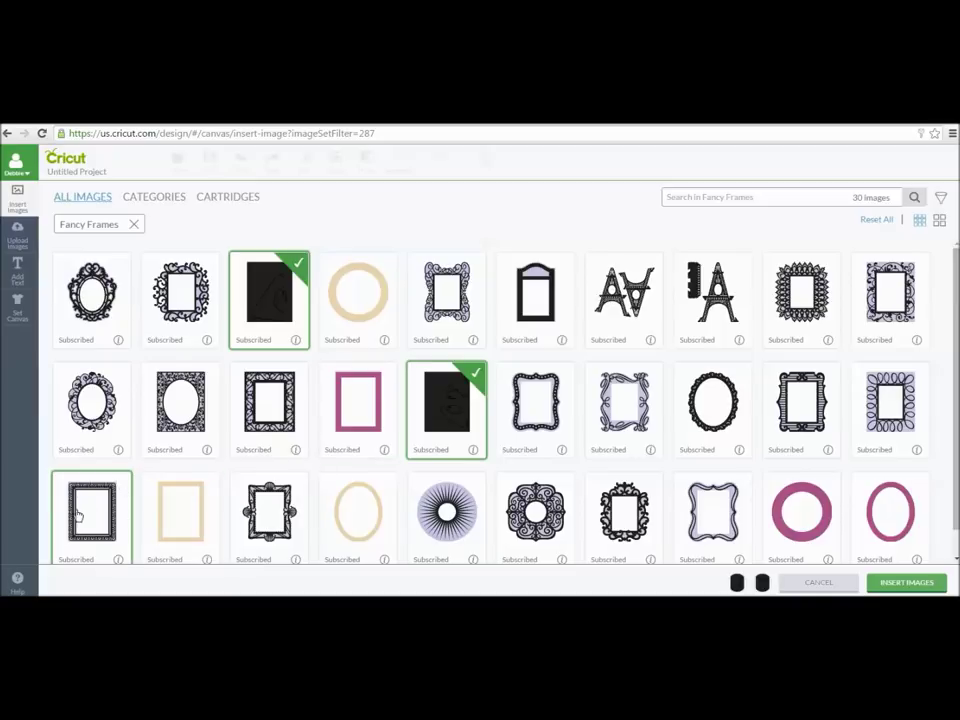
{"action": "left_click", "coordinate": [112, 495]}
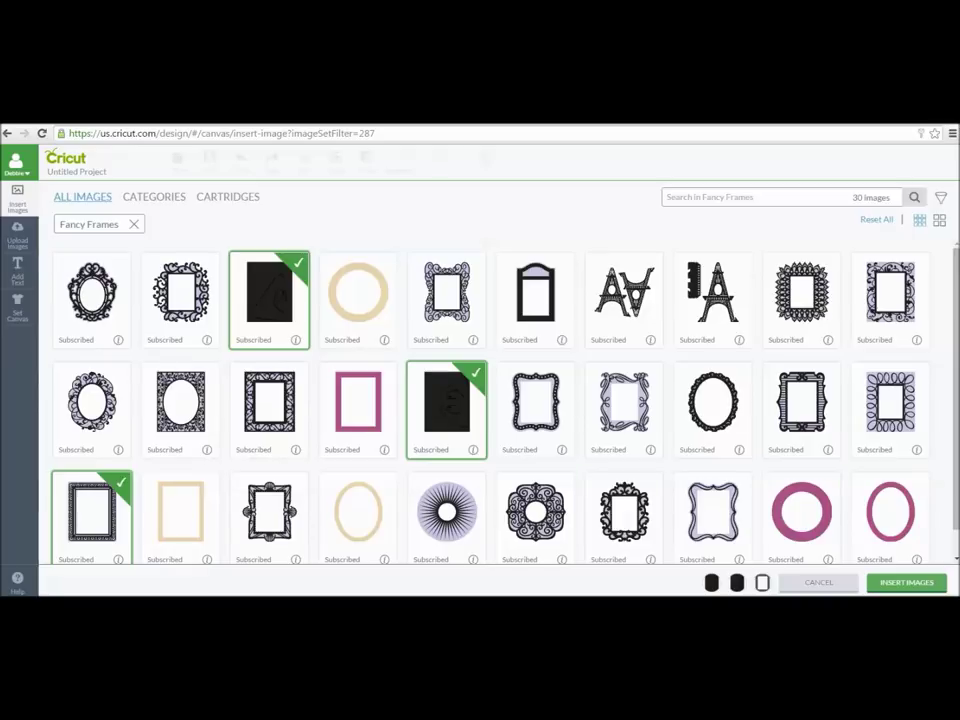
{"action": "scroll", "coordinate": [957, 322], "scroll_direction": "down", "scroll_amount": 1}
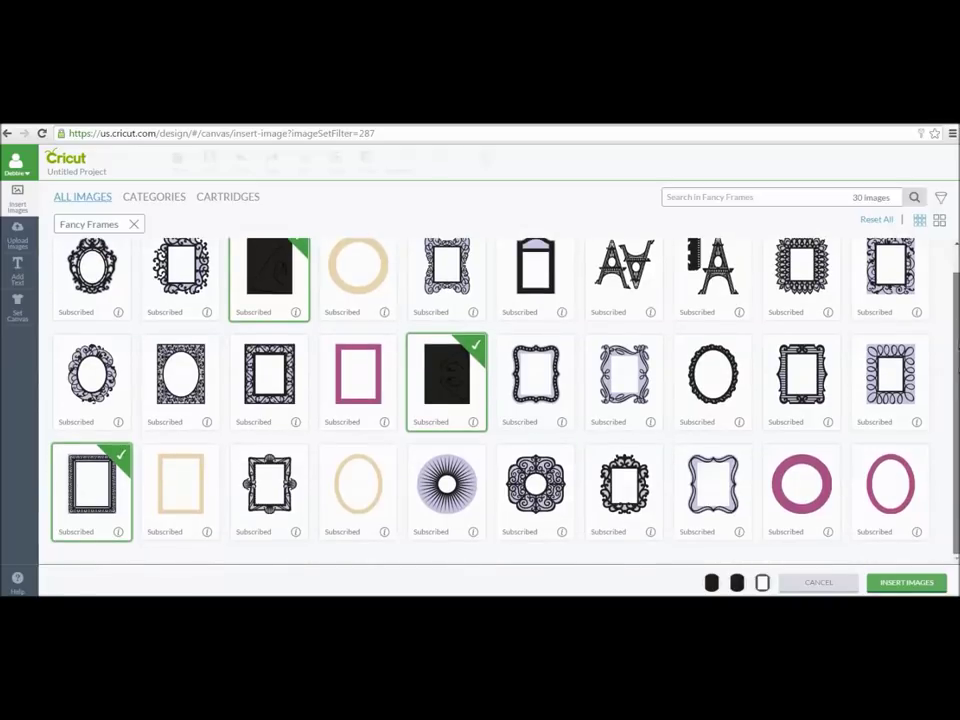
{"action": "left_click", "coordinate": [905, 586]}
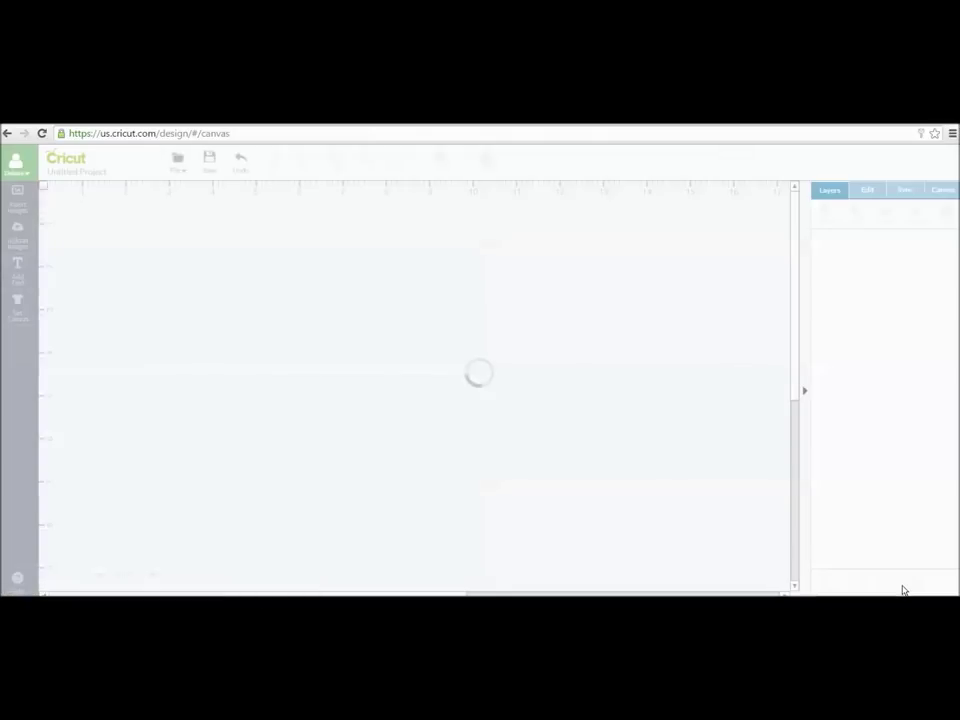
Spread the three inserted images out side by side in a row along the canvas's upper edge.
{"action": "left_click", "coordinate": [321, 456]}
{"action": "left_click_drag", "start_coordinate": [321, 456], "coordinate": [119, 254]}
{"action": "left_click", "coordinate": [336, 463]}
{"action": "left_click_drag", "start_coordinate": [336, 463], "coordinate": [227, 276]}
{"action": "left_click_drag", "start_coordinate": [360, 430], "coordinate": [348, 191]}
Recolour the Frame Back and Back shapes with Honeysuckle (#f3e39c) so their cut lines can be compared.
{"action": "left_click", "coordinate": [122, 283]}
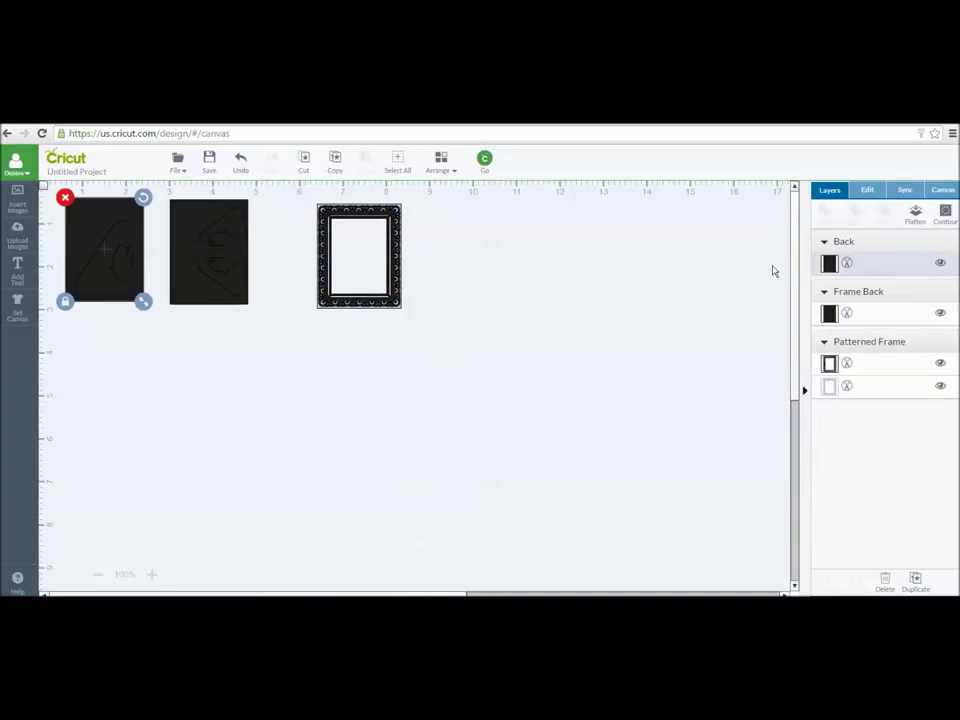
{"action": "left_click", "coordinate": [828, 263]}
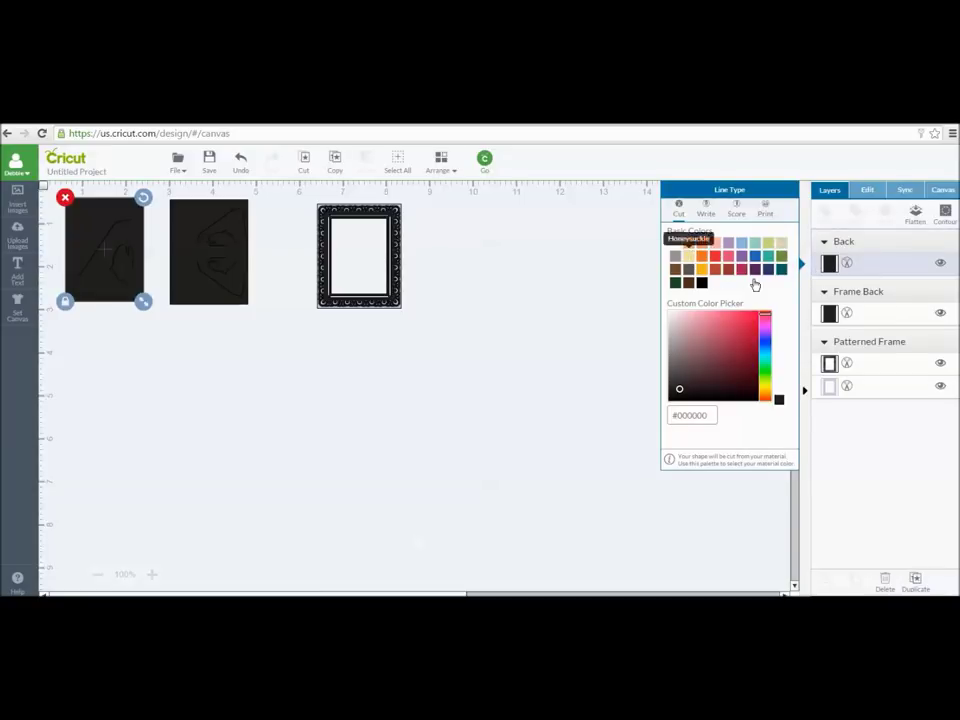
{"action": "left_click", "coordinate": [829, 313]}
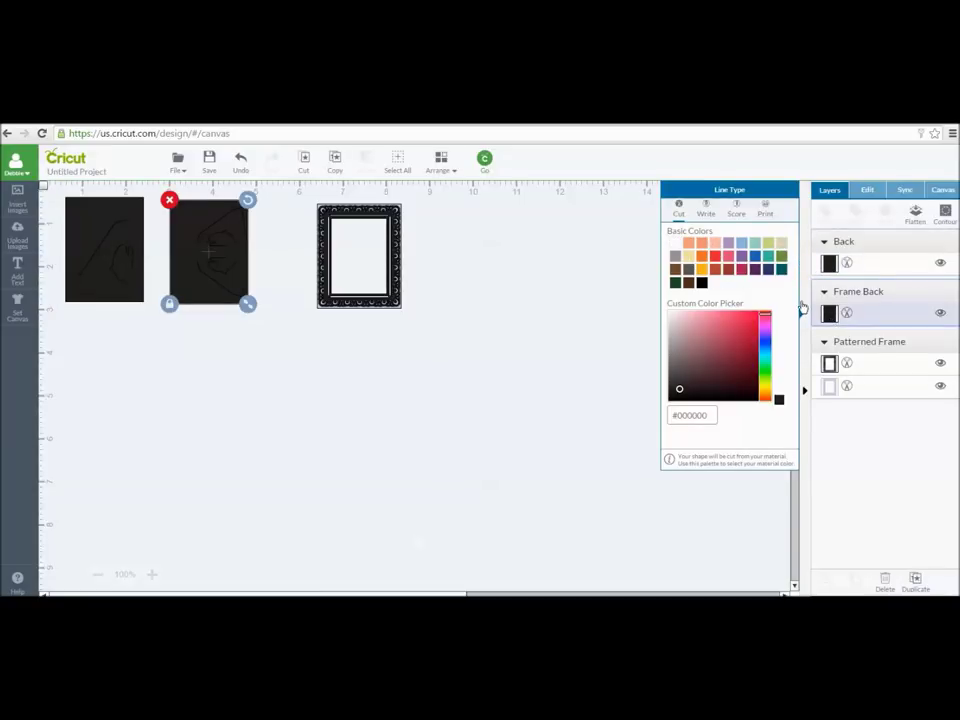
{"action": "left_click", "coordinate": [688, 256]}
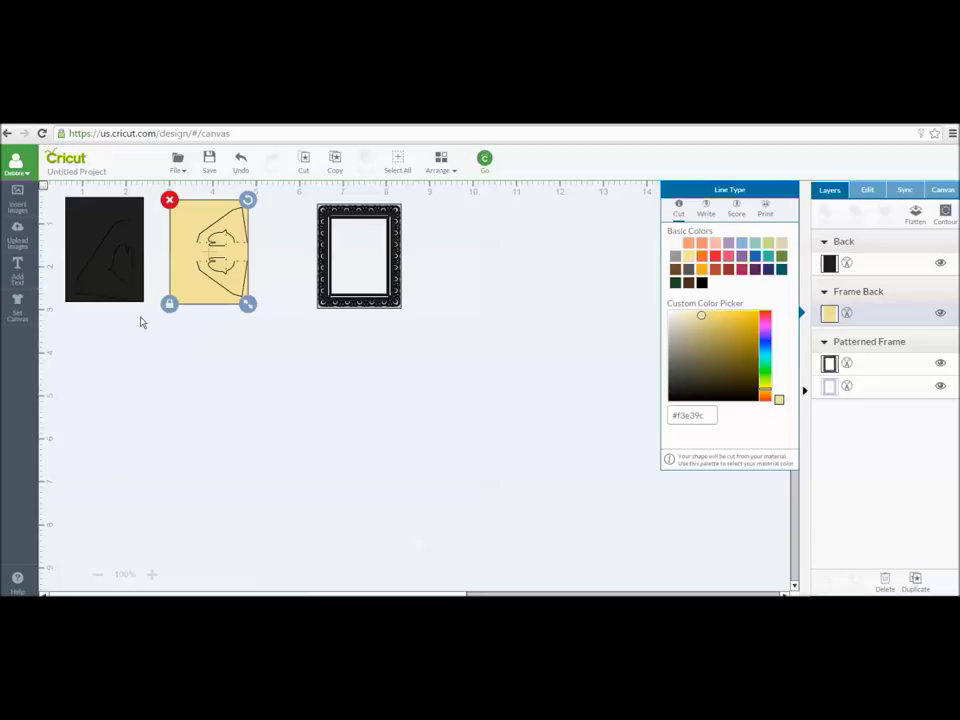
{"action": "left_click", "coordinate": [96, 279]}
{"action": "left_click", "coordinate": [828, 263]}
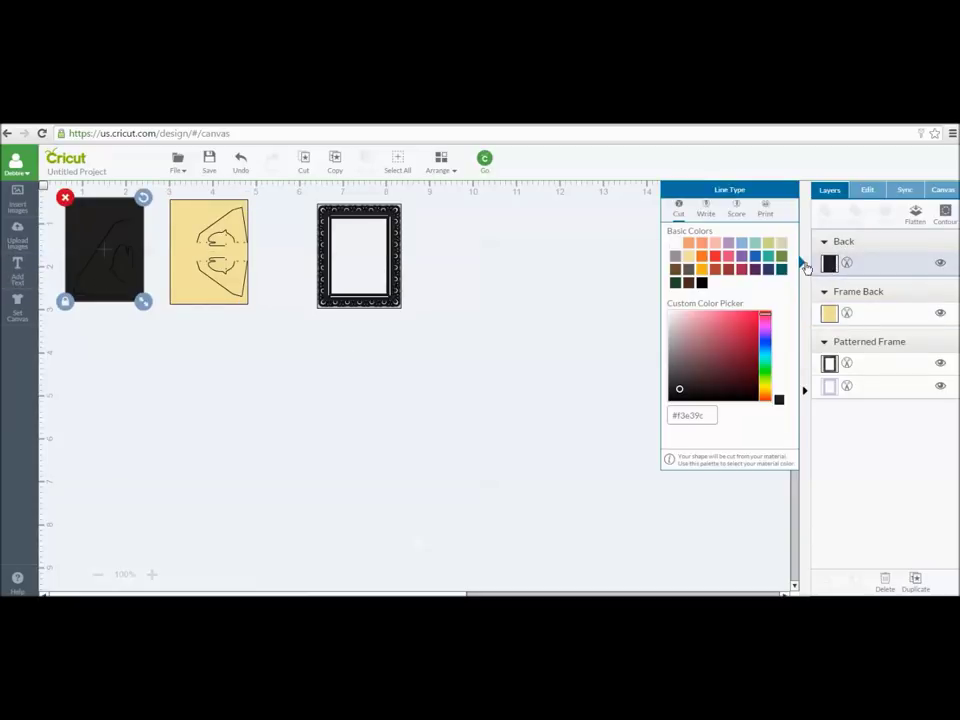
{"action": "left_click", "coordinate": [688, 256]}
{"action": "left_click", "coordinate": [465, 374]}
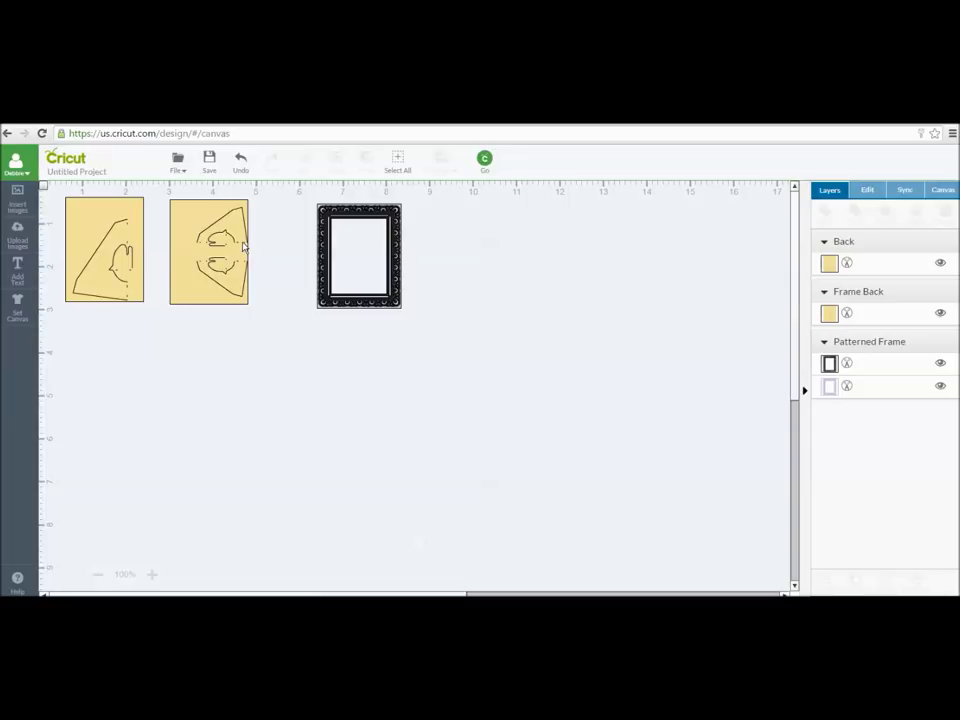
Delete the Frame Back shape and move the patterned frame closer to the Back shape.
{"action": "left_click", "coordinate": [180, 212]}
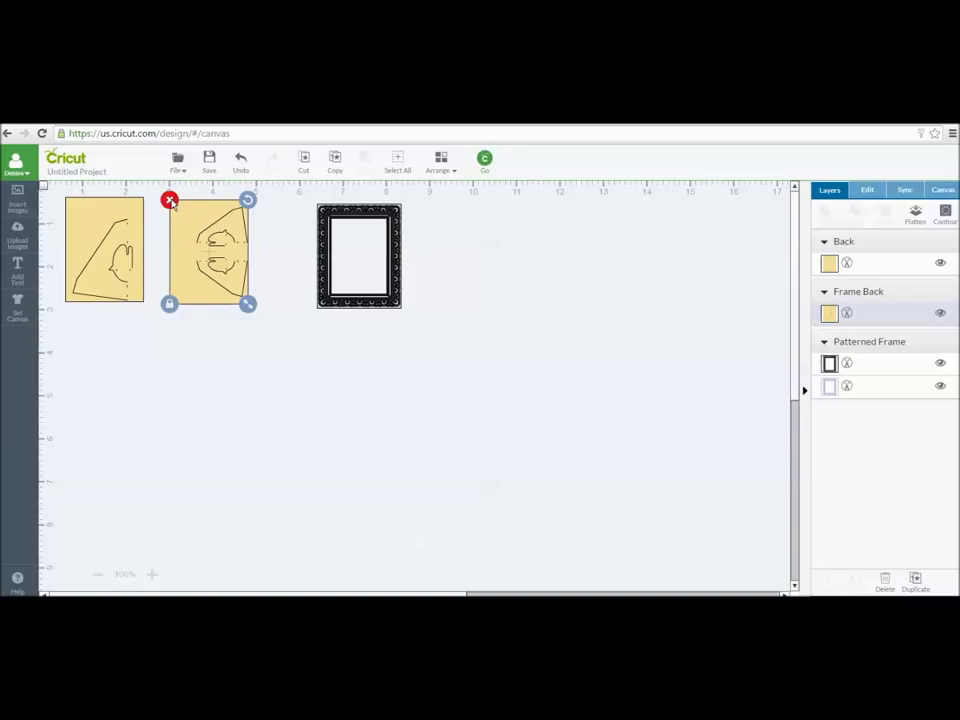
{"action": "left_click", "coordinate": [170, 200]}
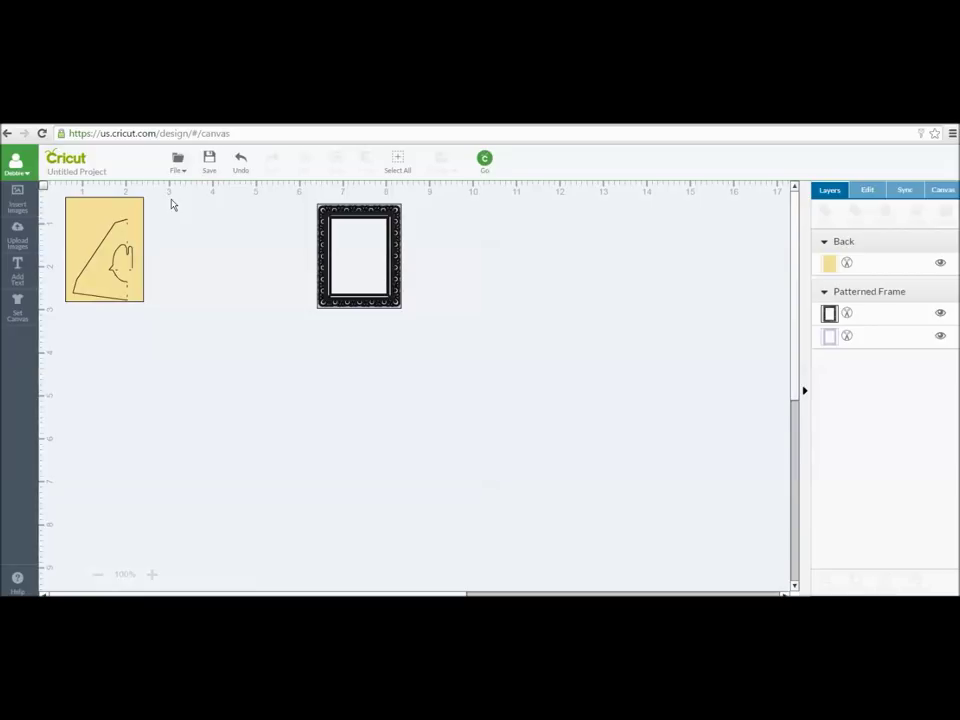
{"action": "left_click_drag", "start_coordinate": [322, 280], "coordinate": [204, 271]}
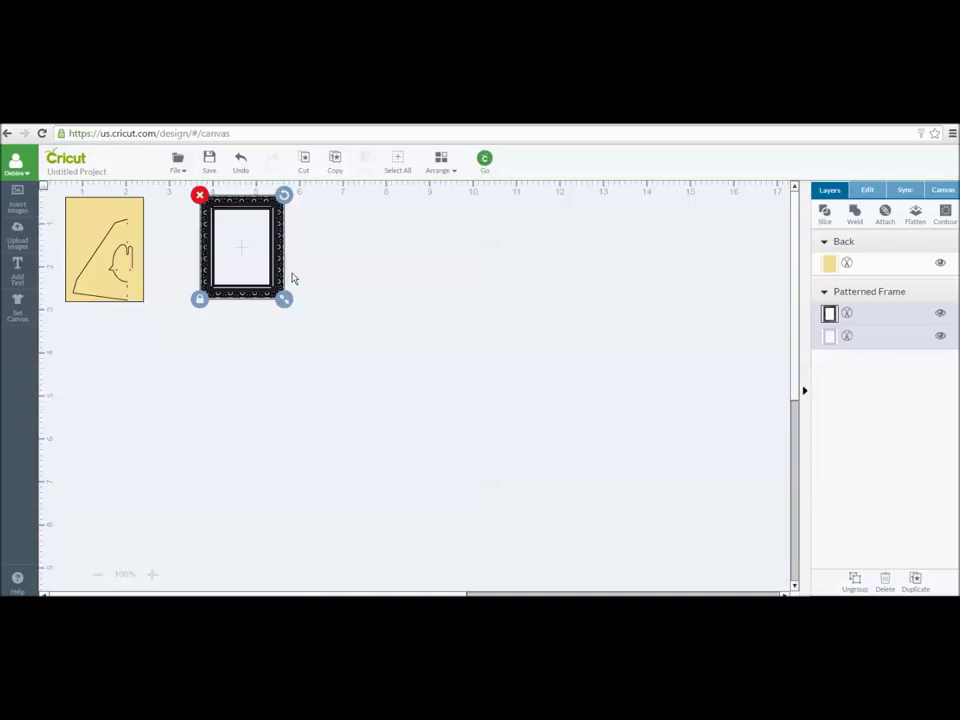
Set the patterned frame's width to 5.31 in, unlock its proportions, and set its height to 7.37 in.
{"action": "left_click", "coordinate": [870, 191]}
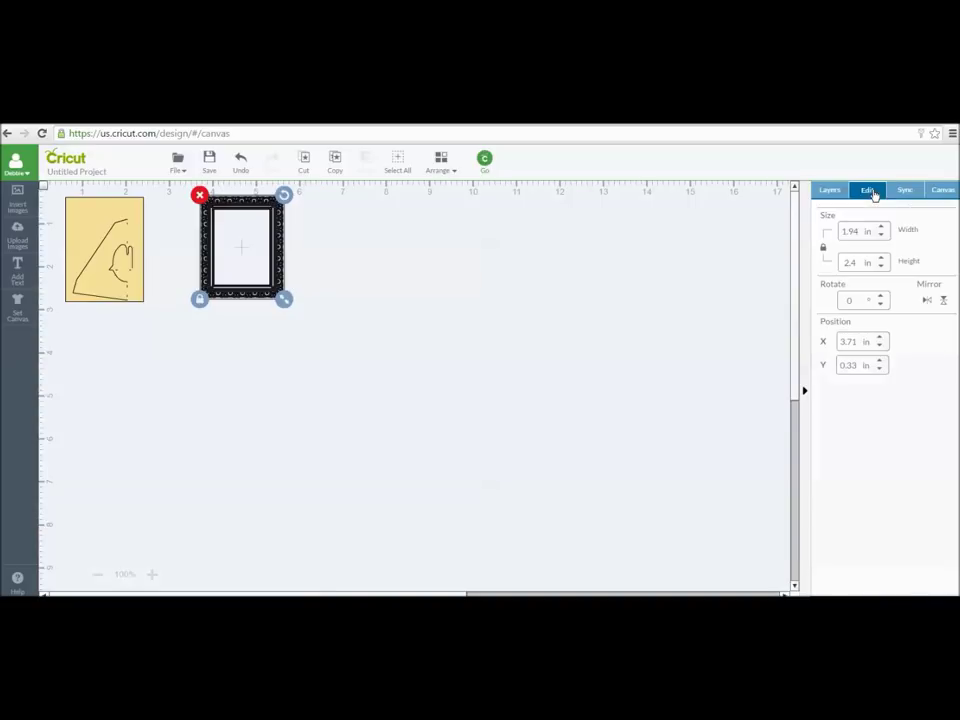
{"action": "left_click_drag", "start_coordinate": [844, 230], "coordinate": [865, 231]}
{"action": "type", "text": "5"}
{"action": "type", "text": ".38"}
{"action": "left_click", "coordinate": [866, 263]}
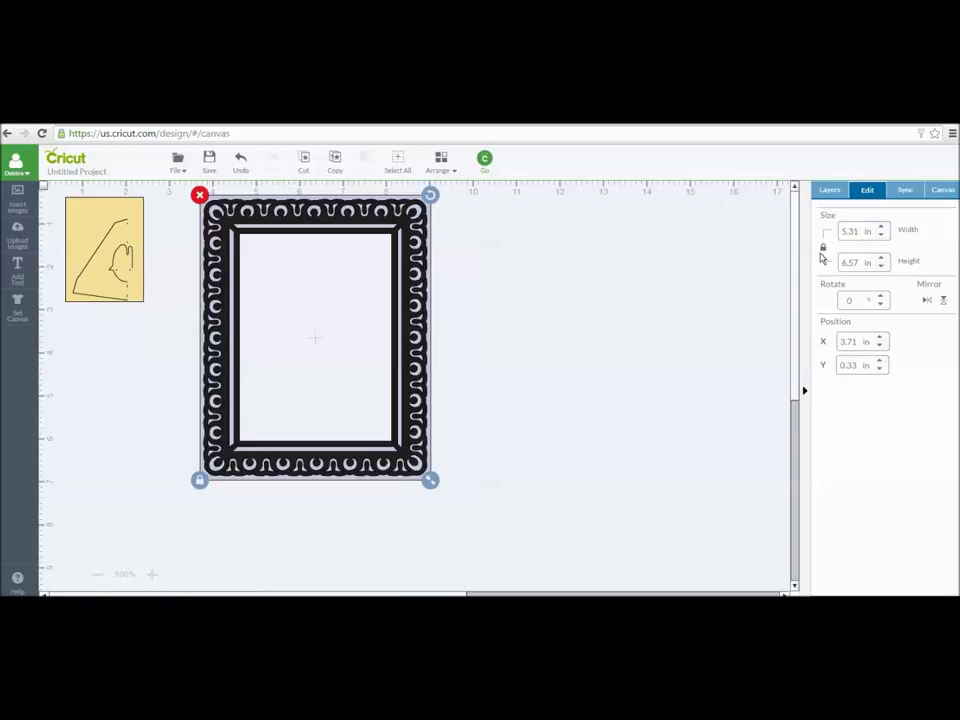
{"action": "double_click", "coordinate": [849, 262]}
{"action": "type", "text": "7.37"}
{"action": "key", "text": "Return"}
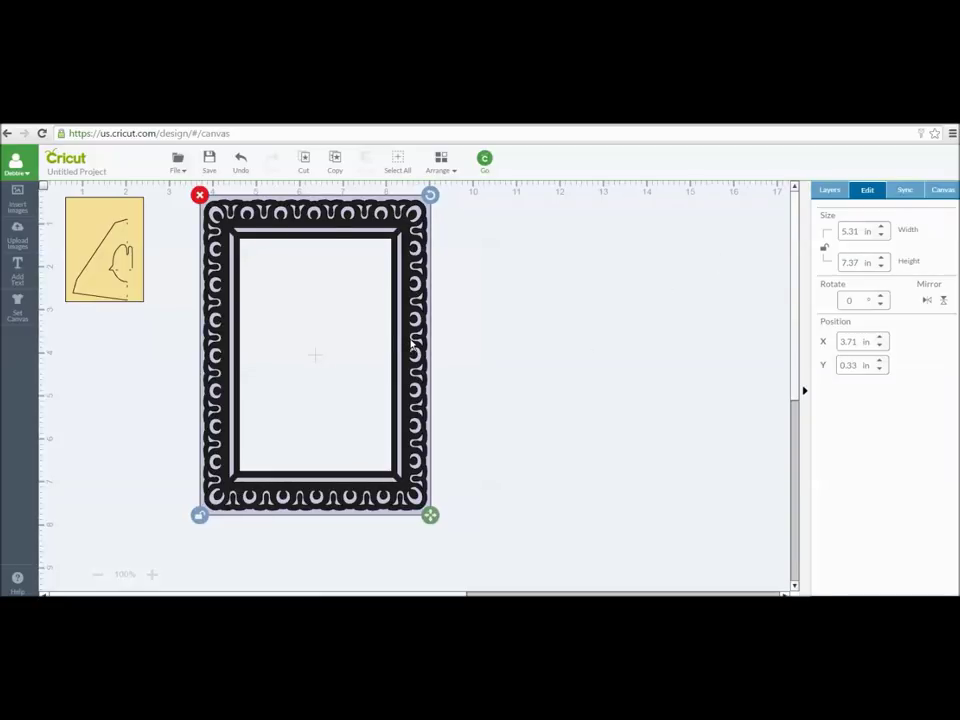
Move the patterned frame away from the Back shape and shift the Back shape to X 1.55, Y 1.28 in.
{"action": "left_click", "coordinate": [112, 281]}
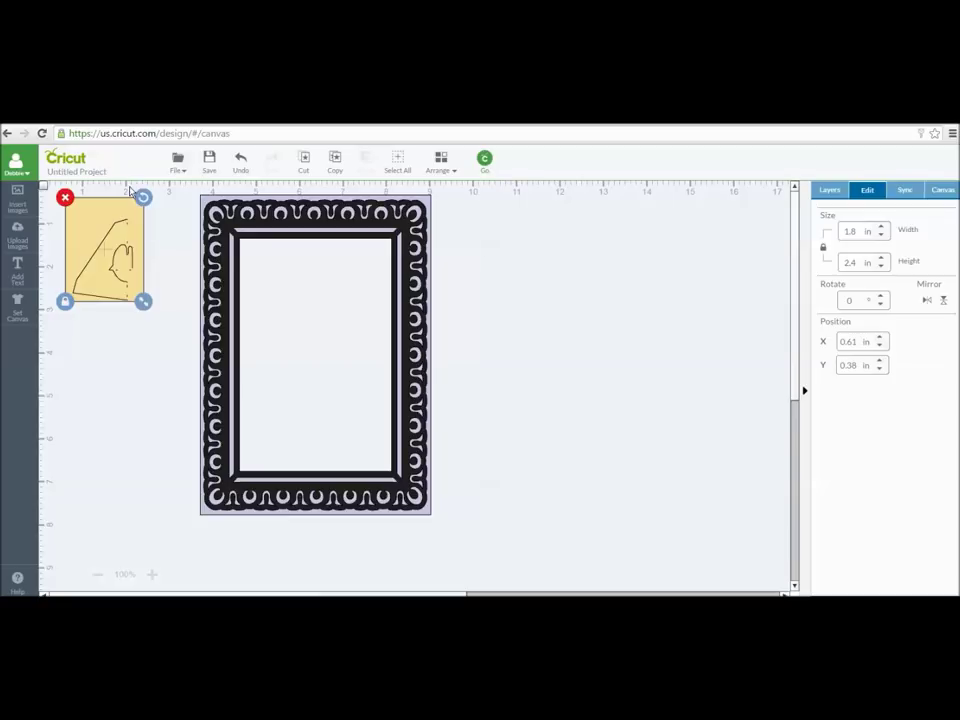
{"action": "left_click_drag", "start_coordinate": [410, 245], "coordinate": [555, 264]}
{"action": "left_click", "coordinate": [90, 198]}
{"action": "left_click_drag", "start_coordinate": [90, 198], "coordinate": [132, 237]}
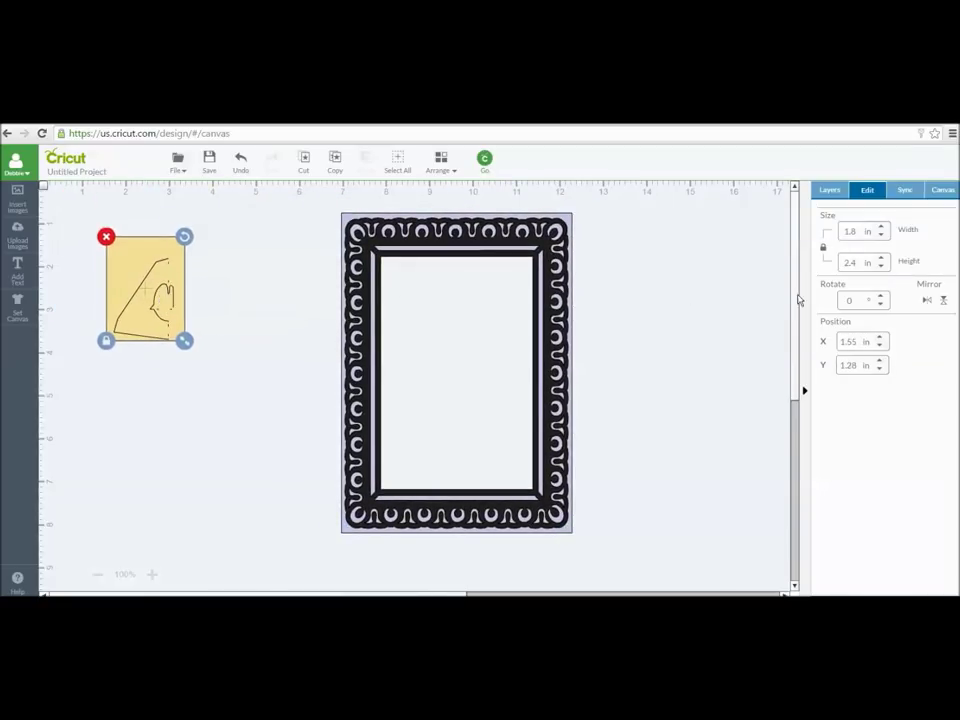
Resize the Back shape to 5 in wide by 7 in high with unlocked proportions and align it beside the frame.
{"action": "double_click", "coordinate": [850, 231]}
{"action": "type", "text": "5"}
{"action": "key", "text": "Return"}
{"action": "left_click", "coordinate": [823, 248]}
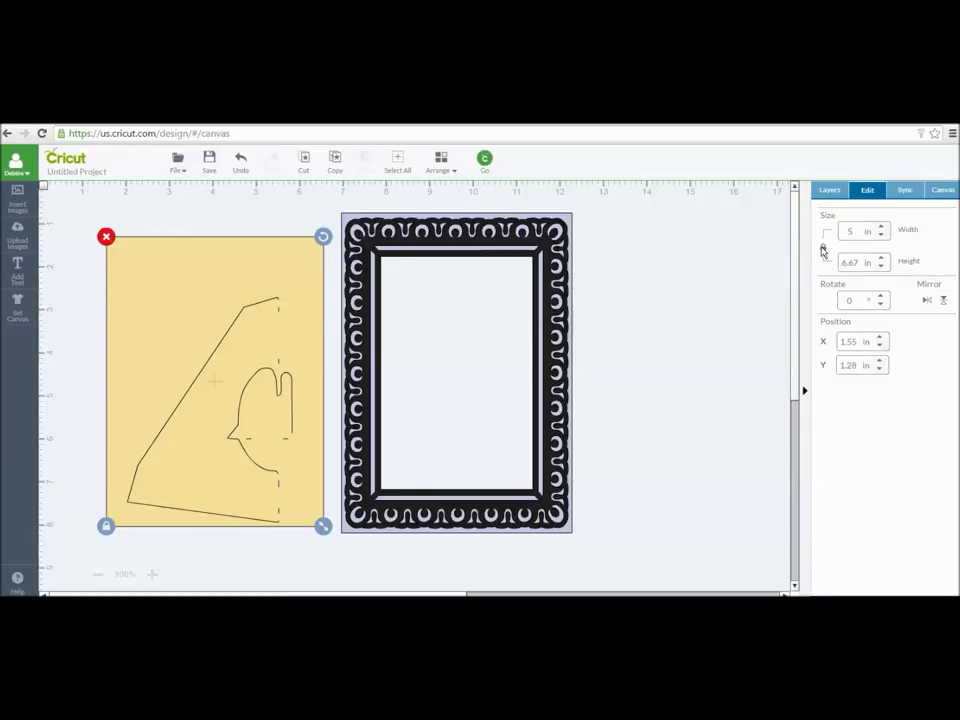
{"action": "double_click", "coordinate": [862, 261]}
{"action": "type", "text": "7"}
{"action": "key", "text": "Return"}
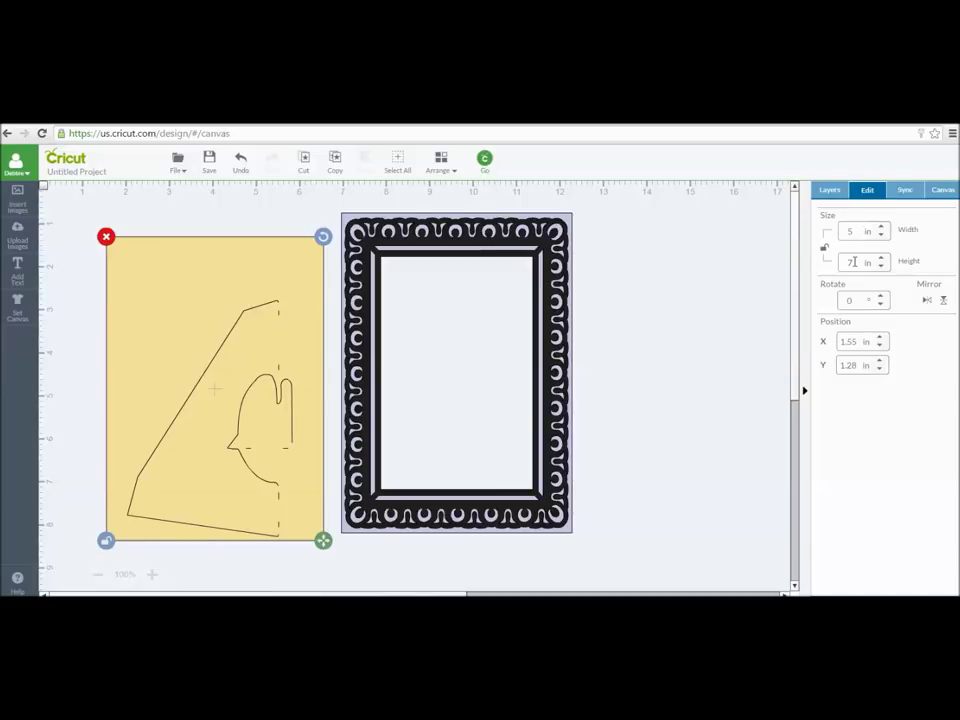
{"action": "left_click_drag", "start_coordinate": [180, 379], "coordinate": [166, 355]}
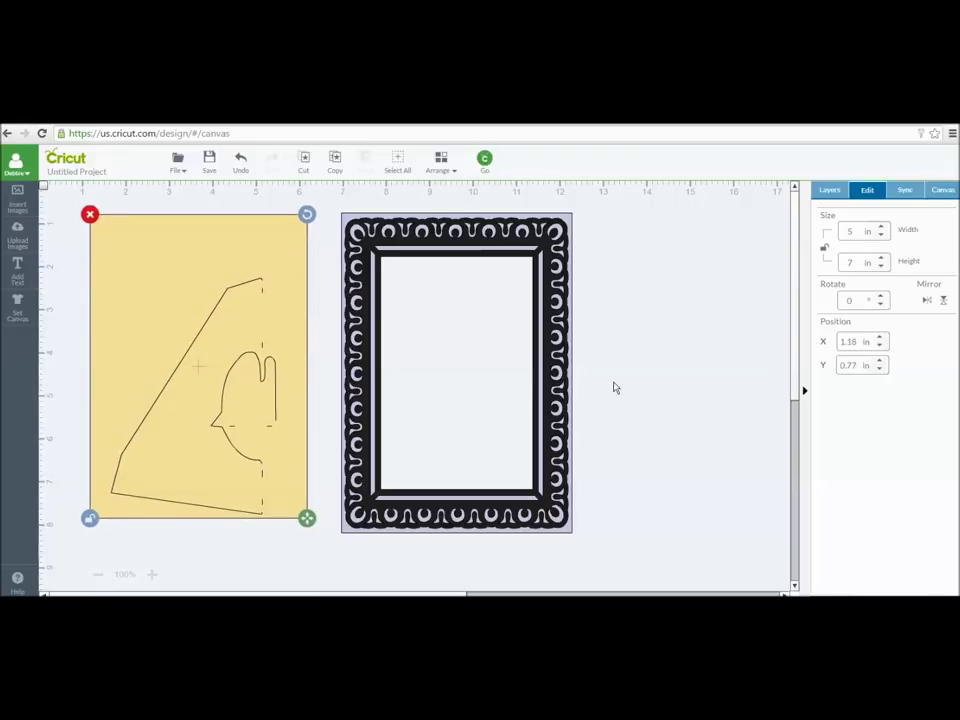
Change the Back shape's cut colour to Black.
{"action": "left_click", "coordinate": [716, 343]}
{"action": "left_click", "coordinate": [823, 190]}
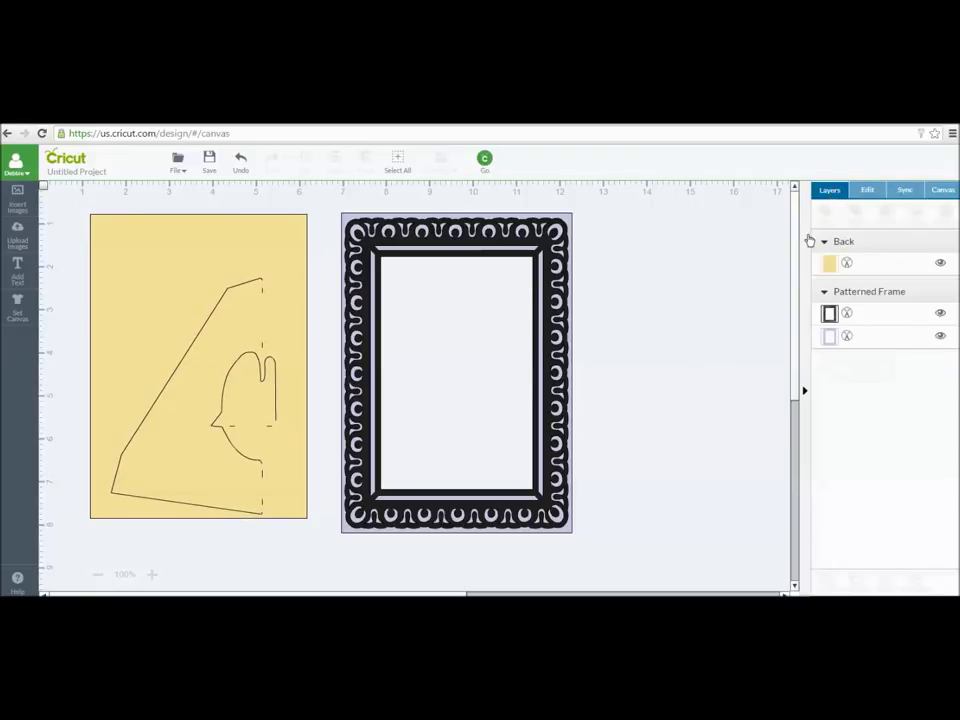
{"action": "left_click", "coordinate": [829, 262]}
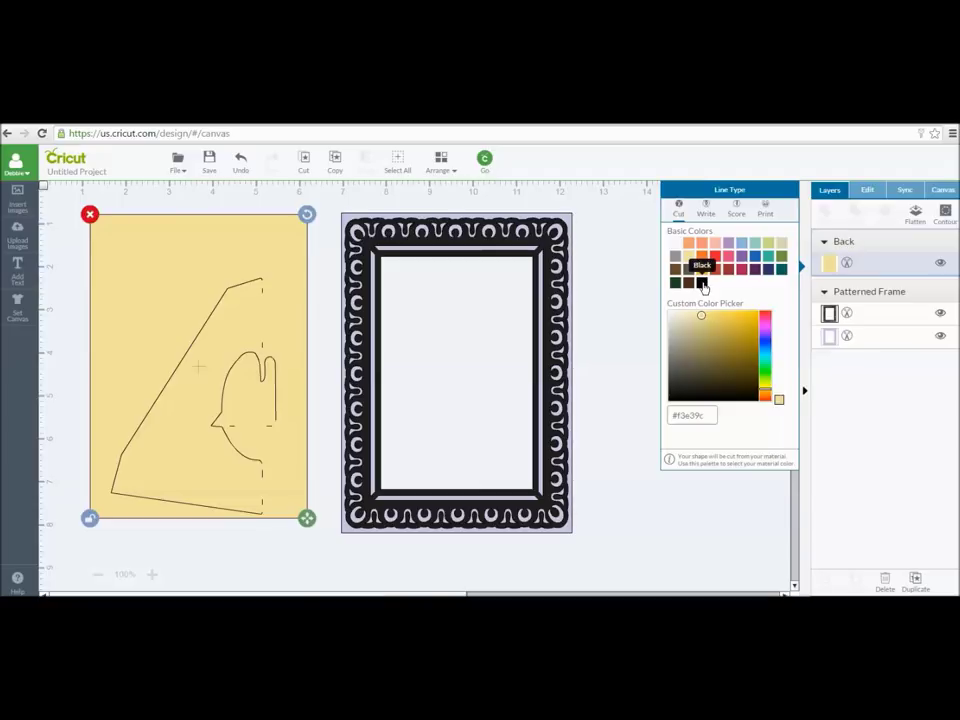
{"action": "left_click", "coordinate": [702, 282]}
{"action": "left_click", "coordinate": [617, 356]}
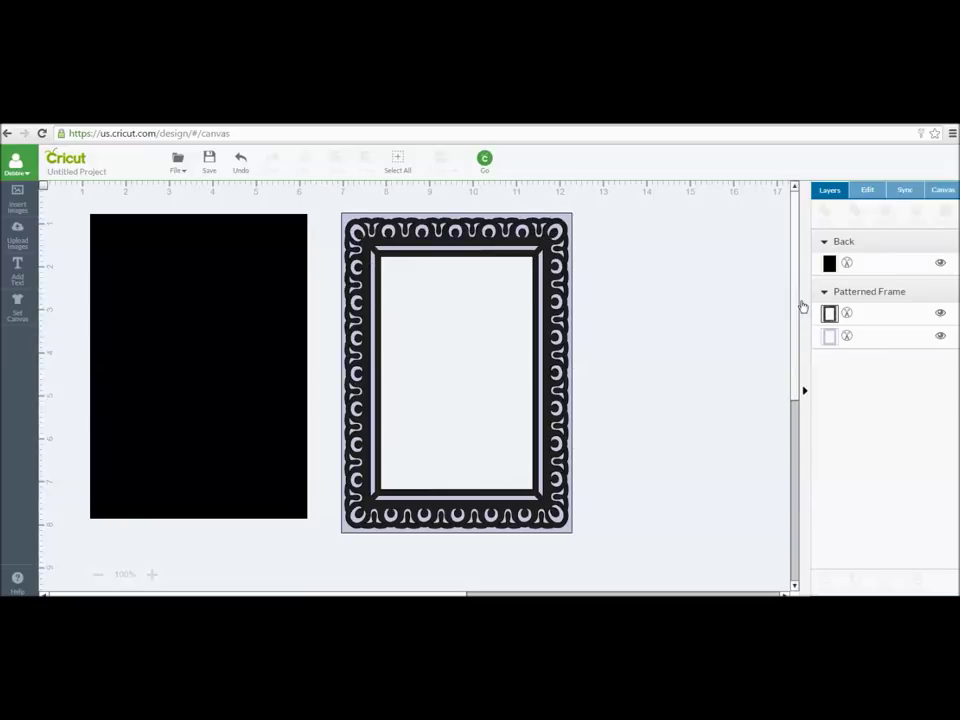
Colour the patterned frame's ornate upper layer white (#ffffff) and its solid lower layer black (#000000).
{"action": "left_click", "coordinate": [829, 313]}
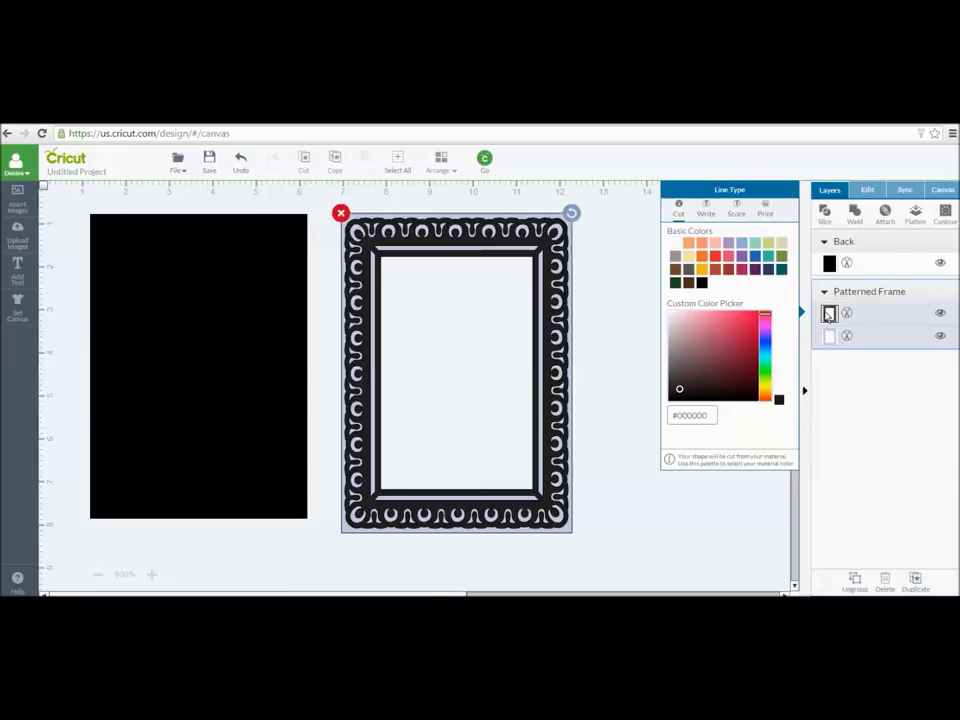
{"action": "left_click", "coordinate": [675, 242]}
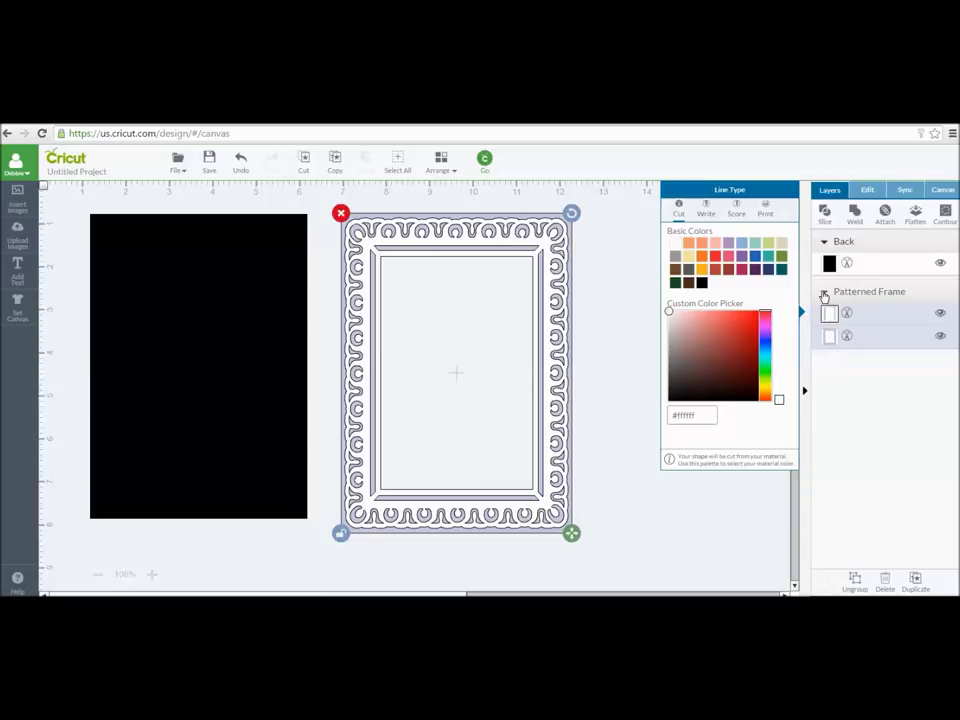
{"action": "left_click", "coordinate": [829, 336]}
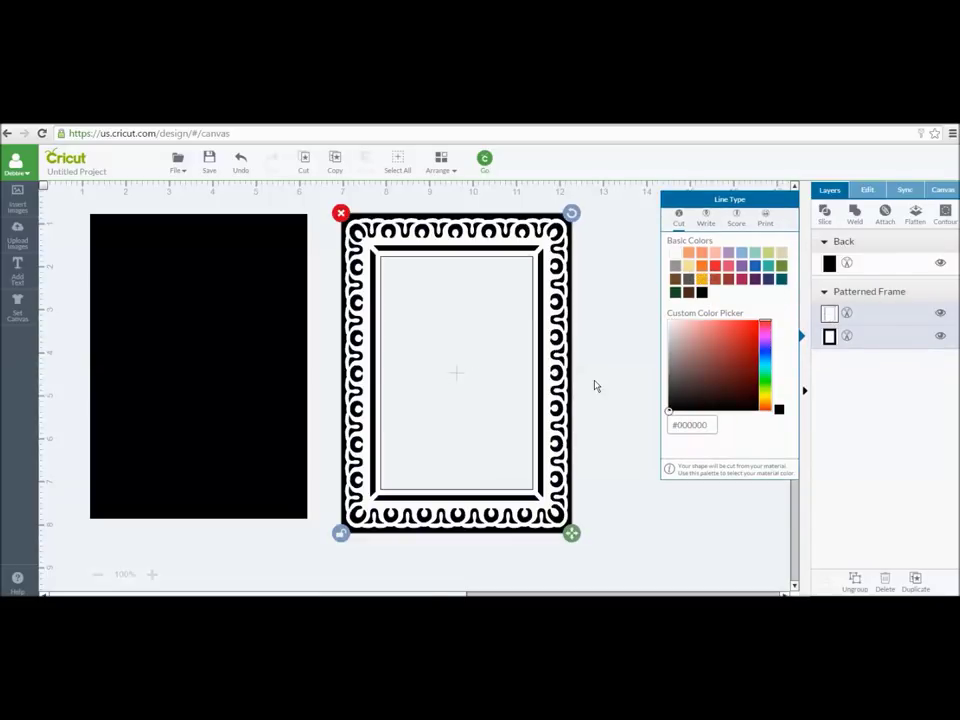
{"action": "left_click", "coordinate": [597, 381]}
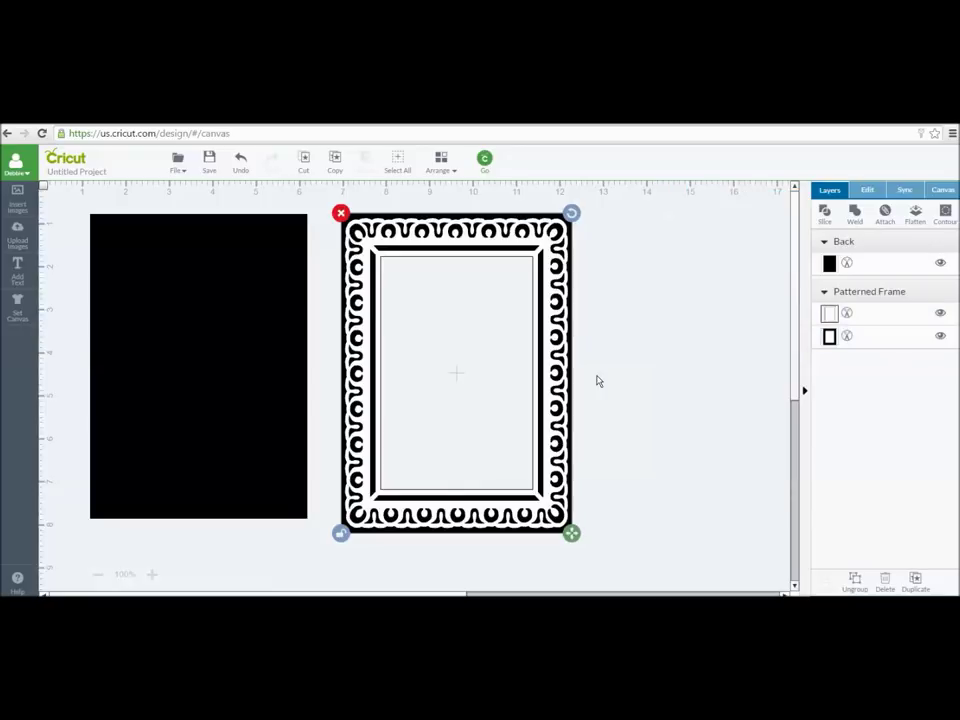
{"action": "left_click", "coordinate": [597, 381]}
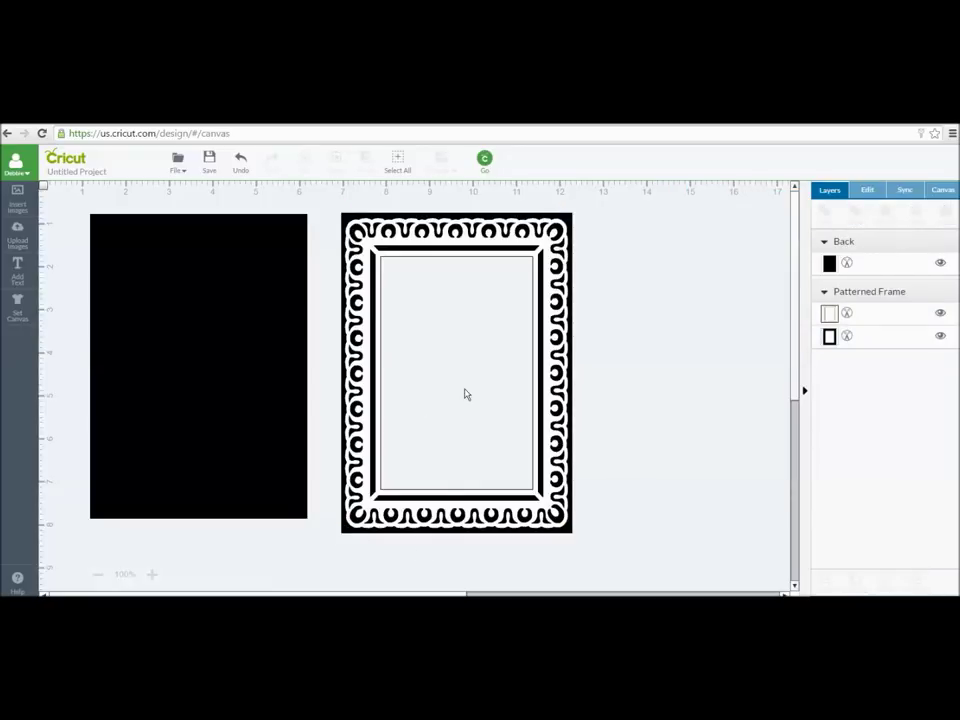
Ungroup the patterned frame and move its white ornate layer clear of the black base layer.
{"action": "left_click", "coordinate": [551, 313]}
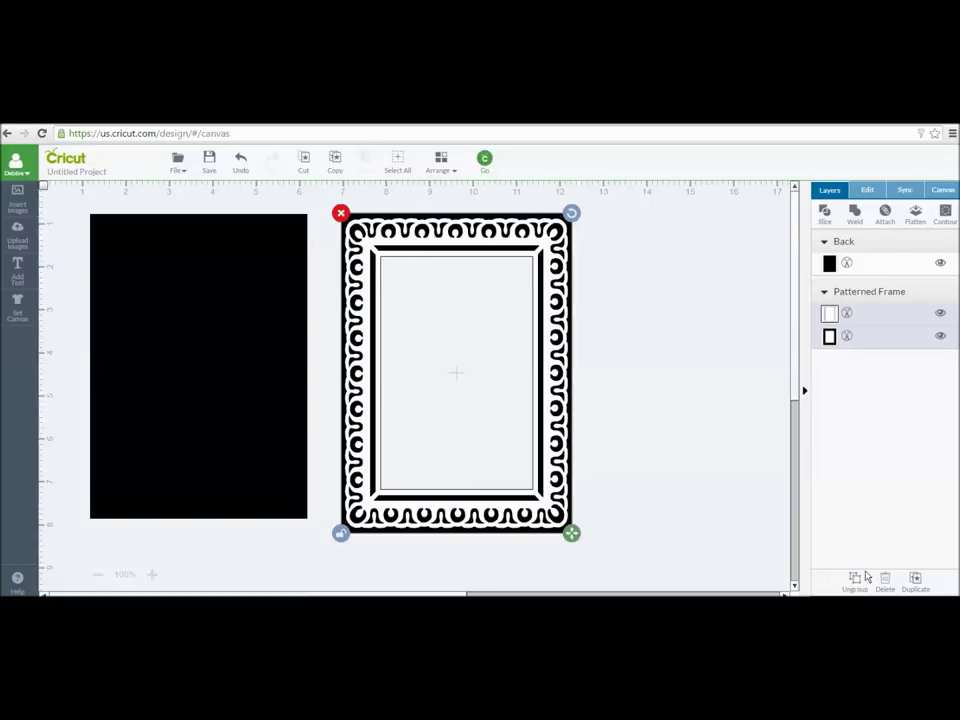
{"action": "left_click", "coordinate": [855, 581]}
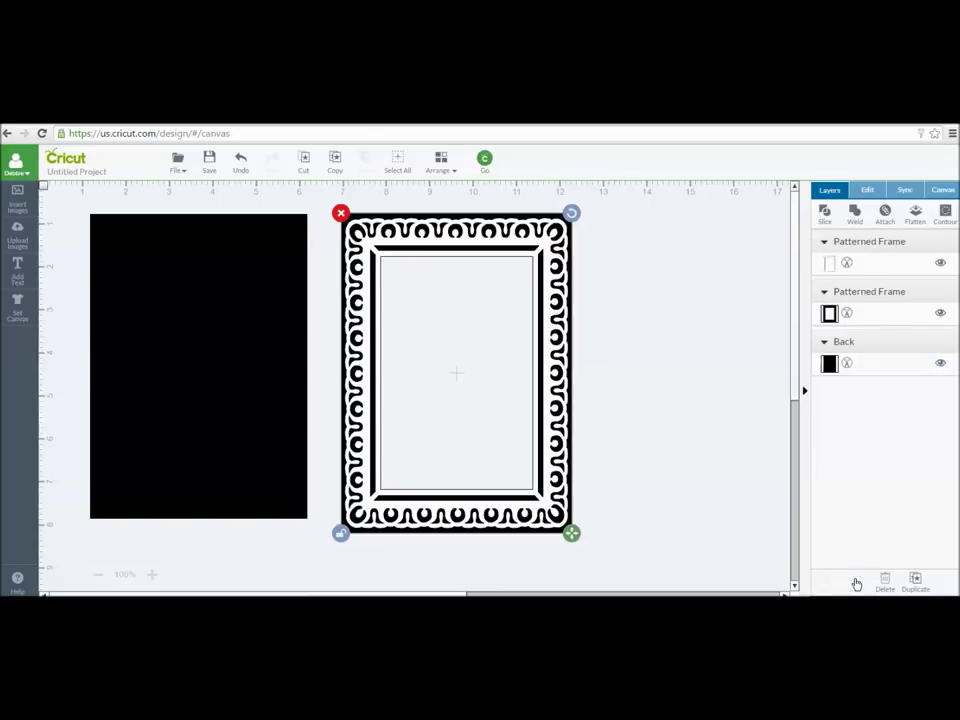
{"action": "left_click_drag", "start_coordinate": [557, 475], "coordinate": [794, 468]}
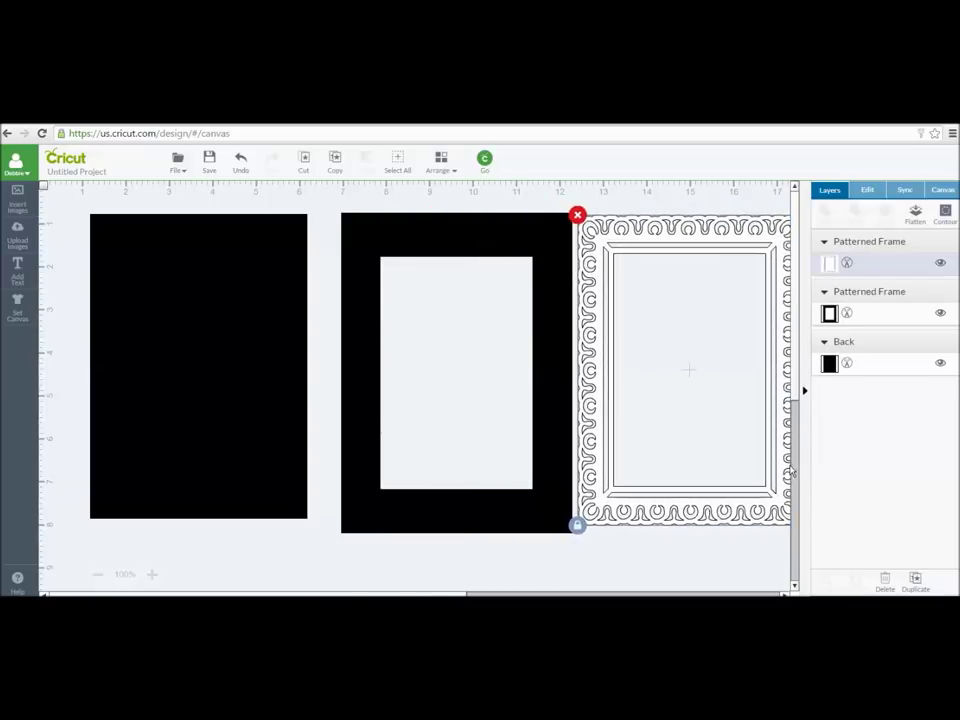
Shift the black Back shape and the black frame base toward the canvas's left edge, keeping them side by side.
{"action": "left_click_drag", "start_coordinate": [503, 530], "coordinate": [489, 531]}
{"action": "left_click_drag", "start_coordinate": [285, 484], "coordinate": [241, 473]}
{"action": "left_click_drag", "start_coordinate": [399, 516], "coordinate": [360, 506]}
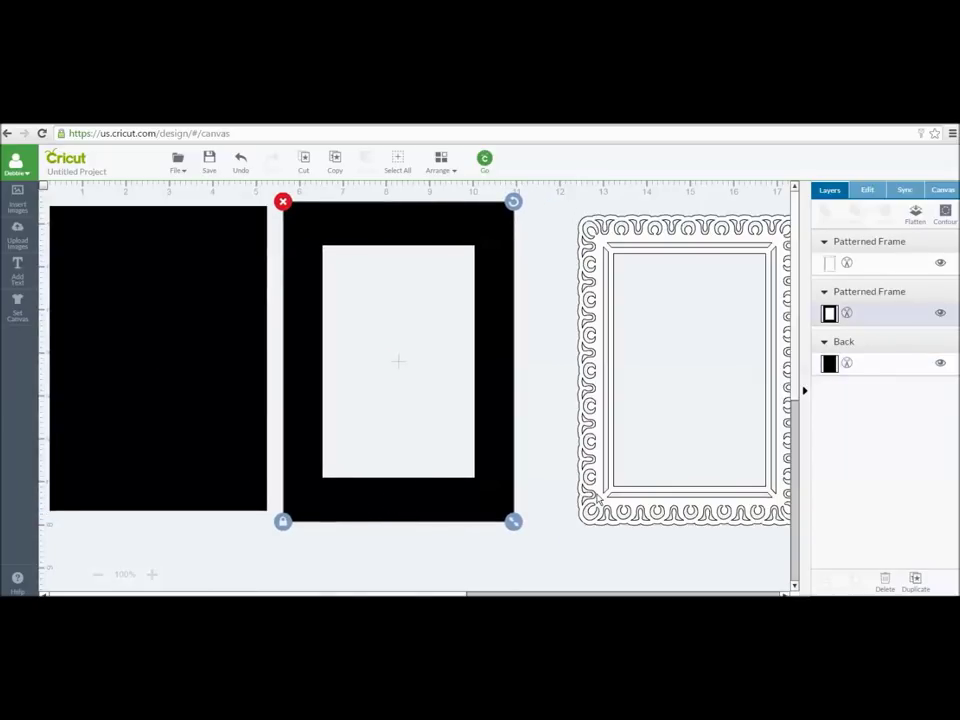
Try the white ornate layer over the black frame base, and set it back beside the base.
{"action": "left_click_drag", "start_coordinate": [596, 498], "coordinate": [548, 486]}
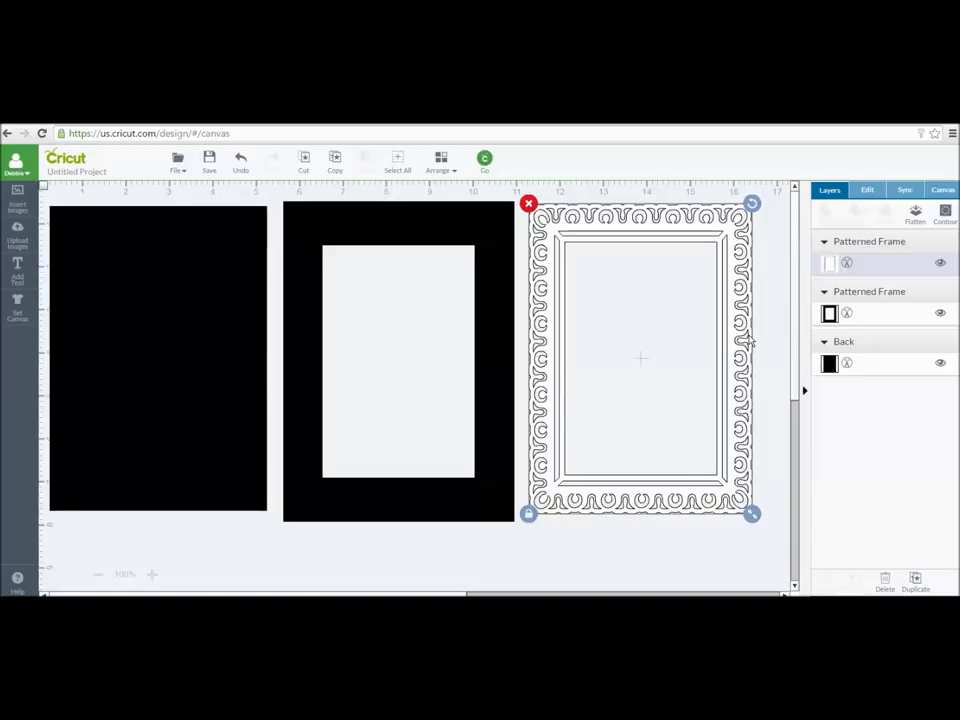
{"action": "left_click_drag", "start_coordinate": [678, 311], "coordinate": [488, 305]}
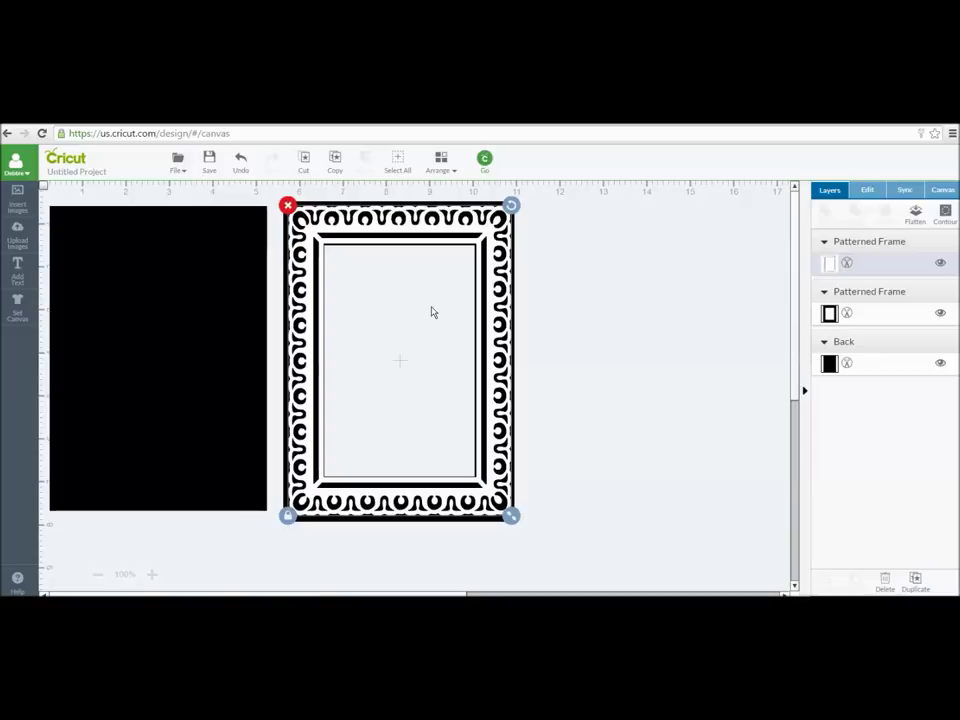
{"action": "left_click_drag", "start_coordinate": [506, 322], "coordinate": [741, 319]}
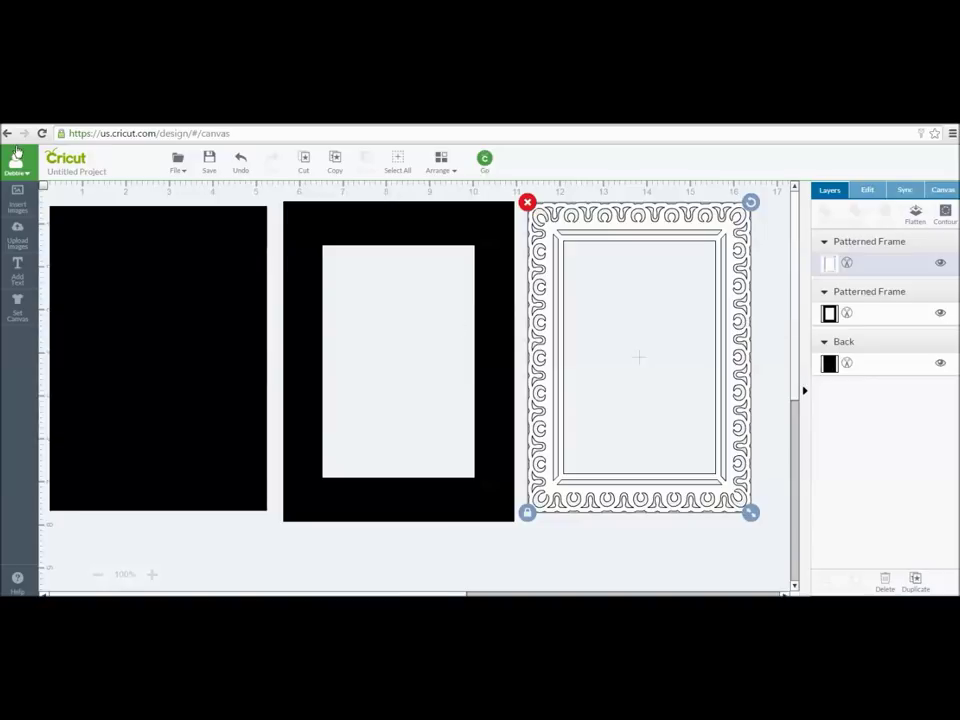
Search the full image library for "rectangle".
{"action": "left_click", "coordinate": [17, 200]}
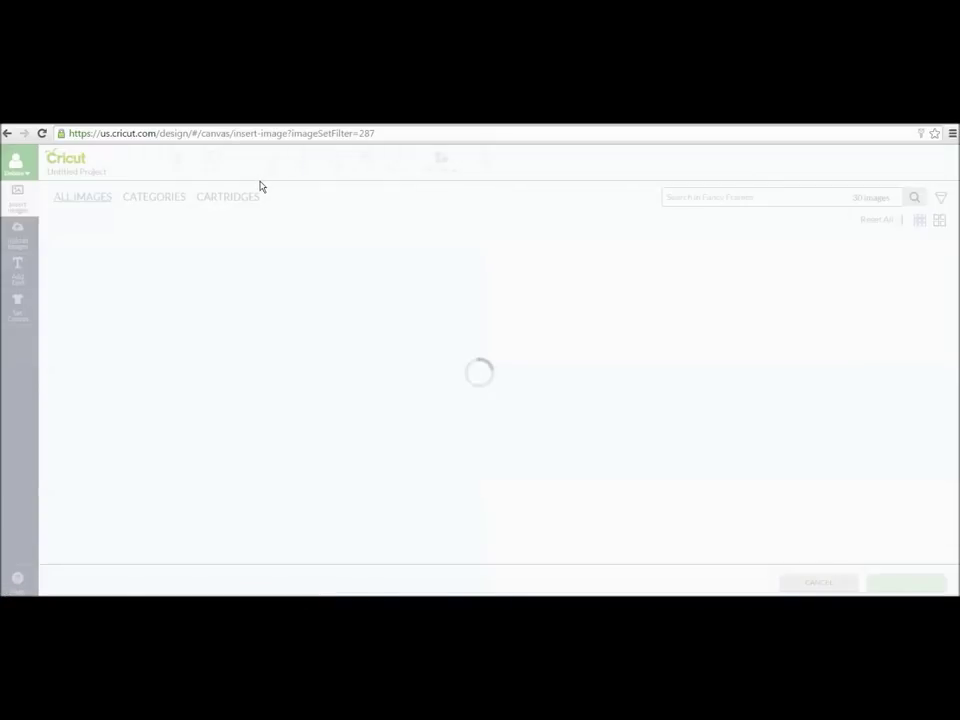
{"action": "left_click", "coordinate": [101, 198]}
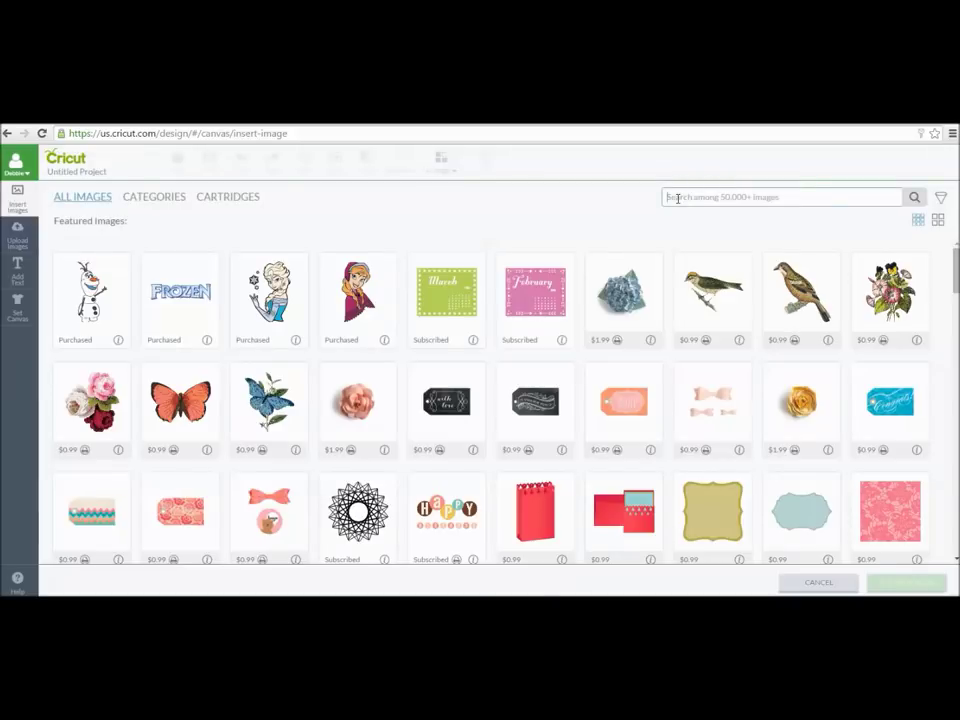
{"action": "left_click", "coordinate": [677, 198]}
{"action": "type", "text": "rectan"}
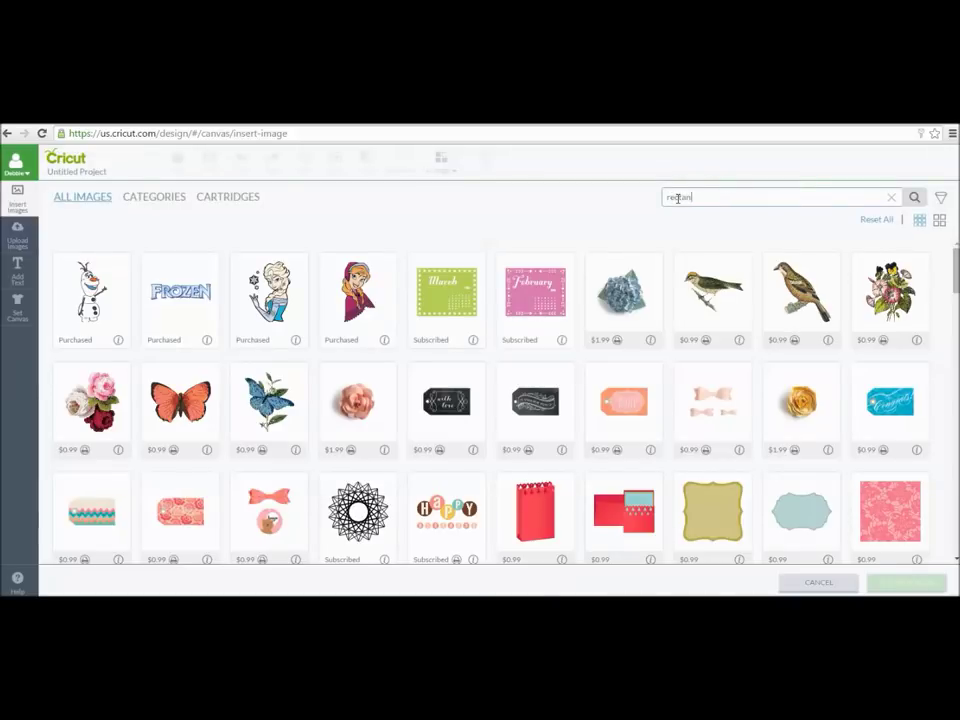
{"action": "type", "text": "gle"}
{"action": "key", "text": "Return"}
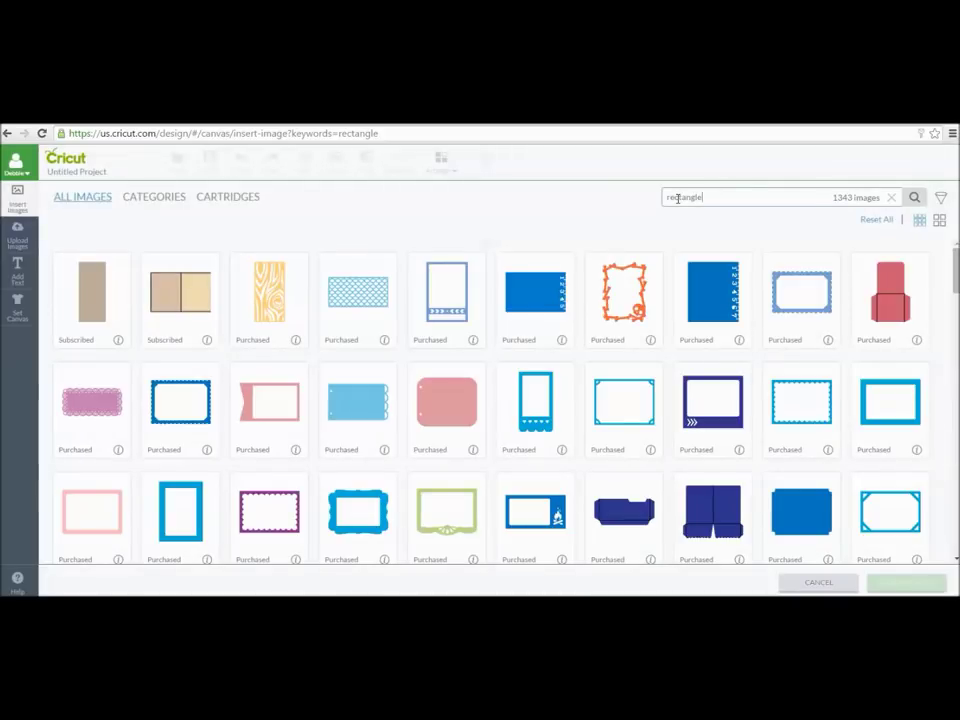
Insert the plain solid blue rectangle image and park it below the frame pieces.
{"action": "scroll", "coordinate": [550, 452], "scroll_direction": "down", "scroll_amount": 3}
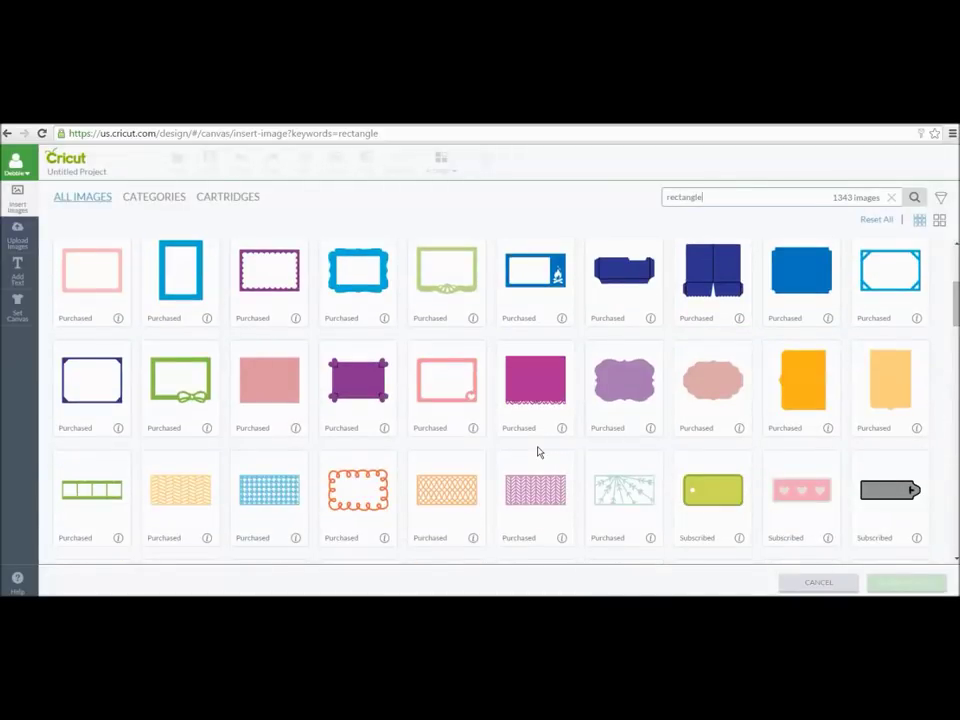
{"action": "scroll", "coordinate": [538, 452], "scroll_direction": "down", "scroll_amount": 3}
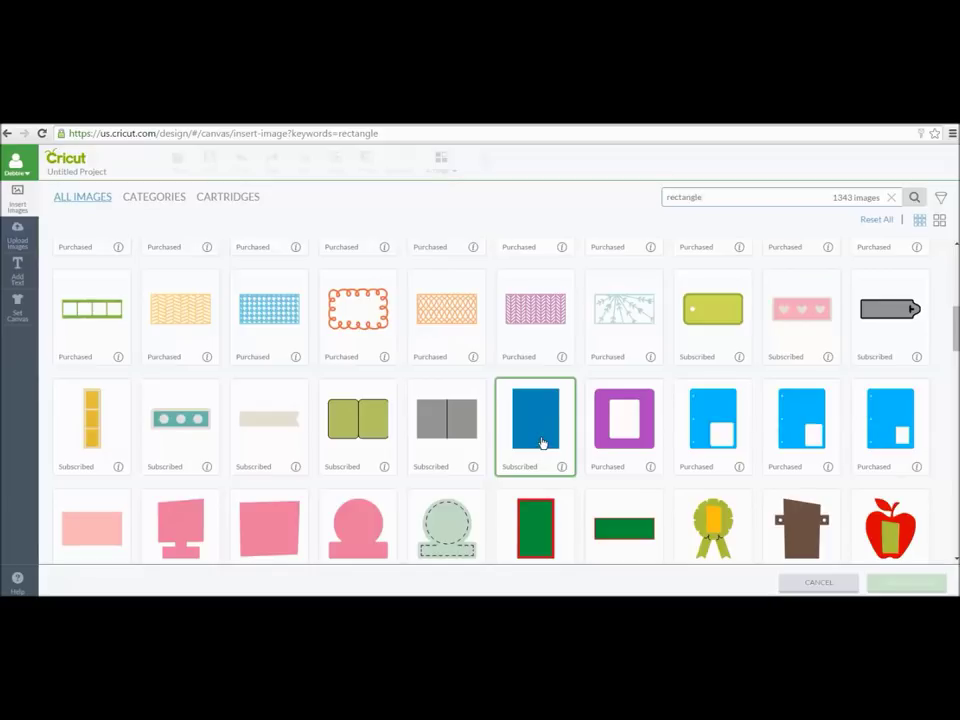
{"action": "left_click", "coordinate": [541, 443]}
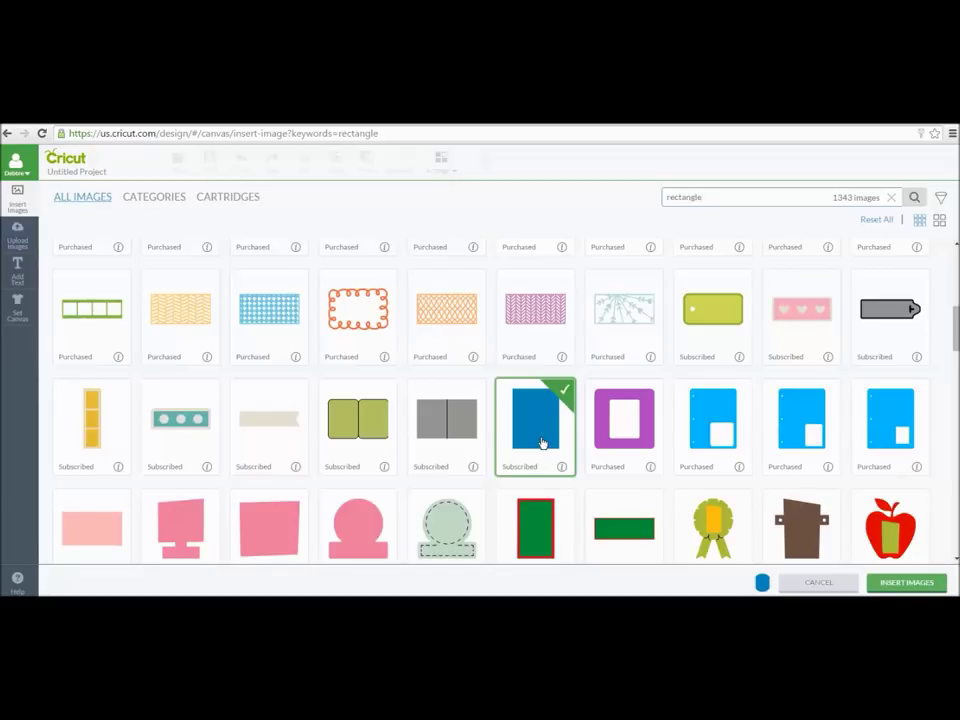
{"action": "left_click", "coordinate": [907, 588]}
{"action": "left_click_drag", "start_coordinate": [352, 524], "coordinate": [535, 655]}
Lay the white ornate layer over the black frame base and stretch the blue rectangle across its opening, about 4.1 × 6 in.
{"action": "left_click_drag", "start_coordinate": [670, 507], "coordinate": [428, 512]}
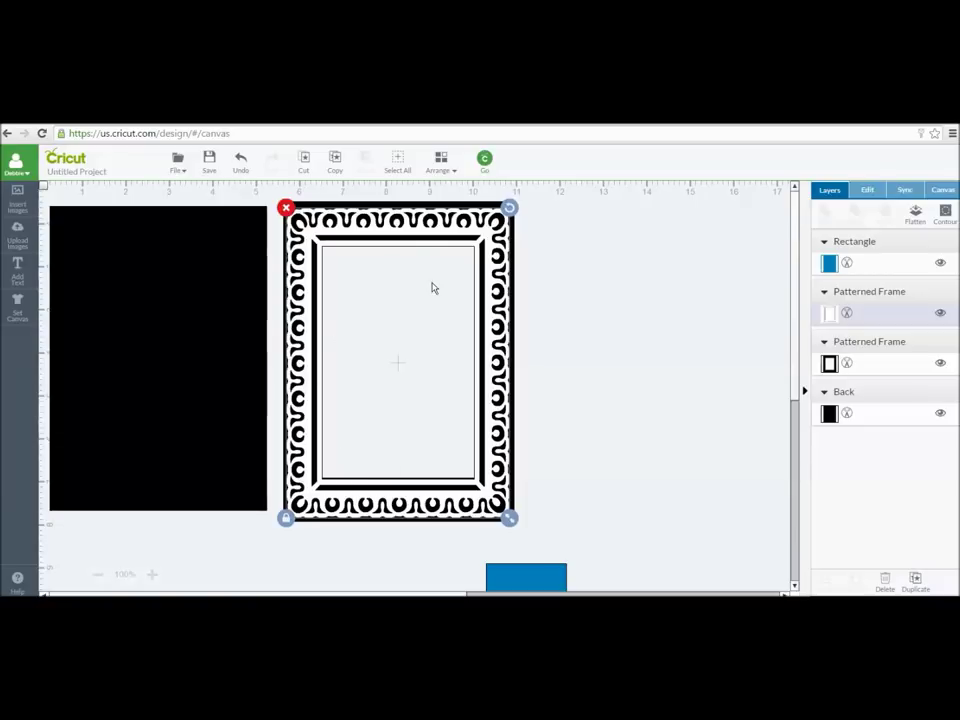
{"action": "left_click_drag", "start_coordinate": [525, 578], "coordinate": [354, 246]}
{"action": "left_click_drag", "start_coordinate": [390, 336], "coordinate": [490, 494]}
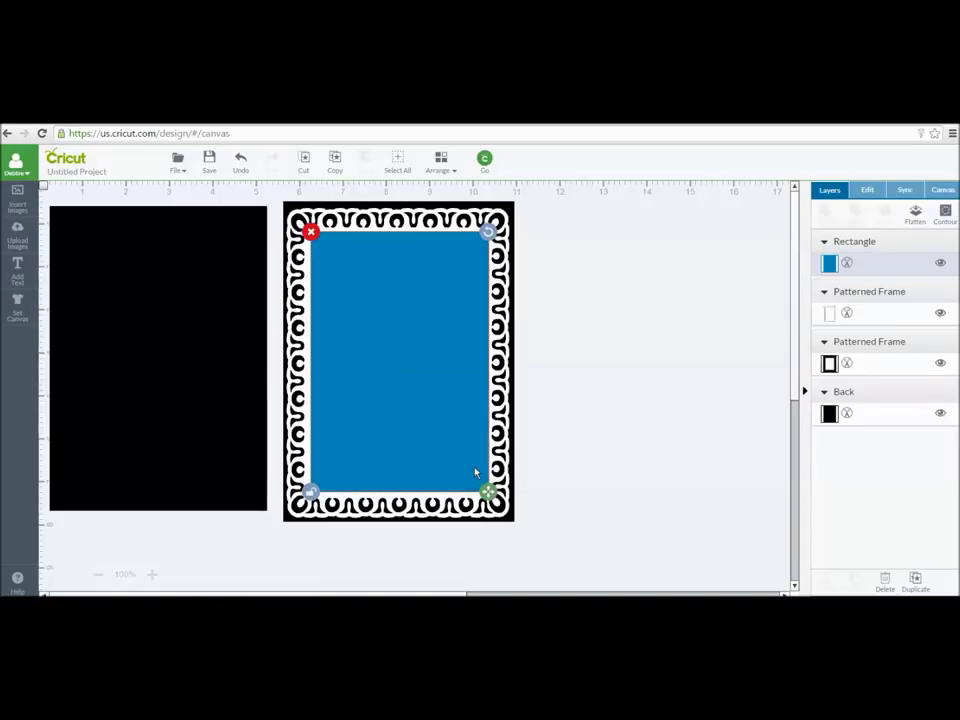
{"action": "left_click", "coordinate": [422, 409]}
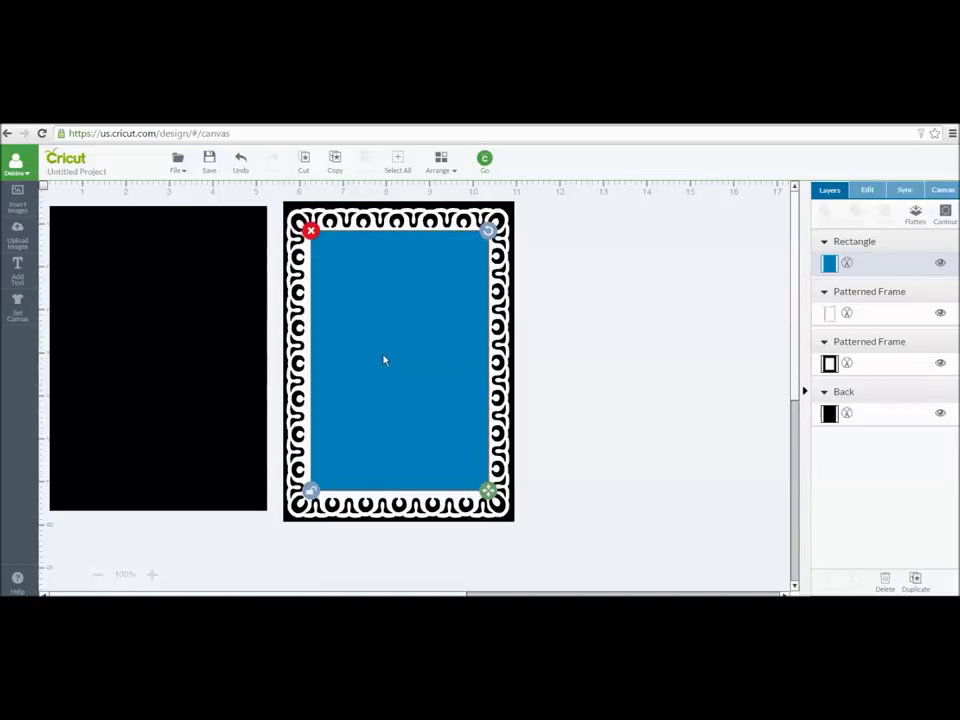
{"action": "left_click", "coordinate": [602, 351]}
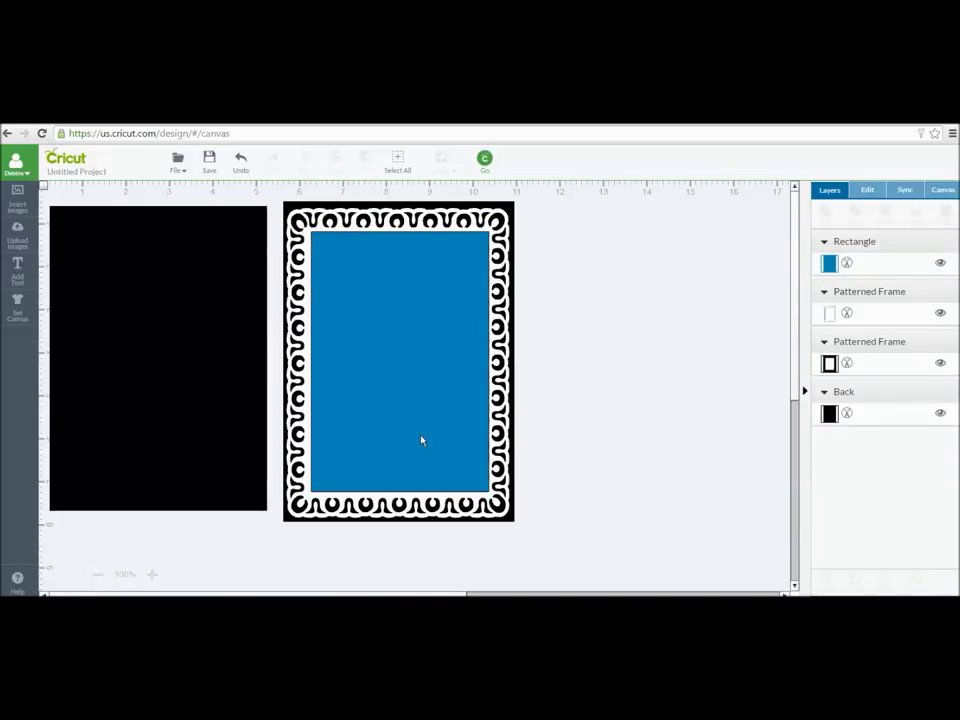
Move the blue rectangle and the white ornate layer off the black base, and stack both back over it.
{"action": "left_click_drag", "start_coordinate": [438, 308], "coordinate": [596, 333]}
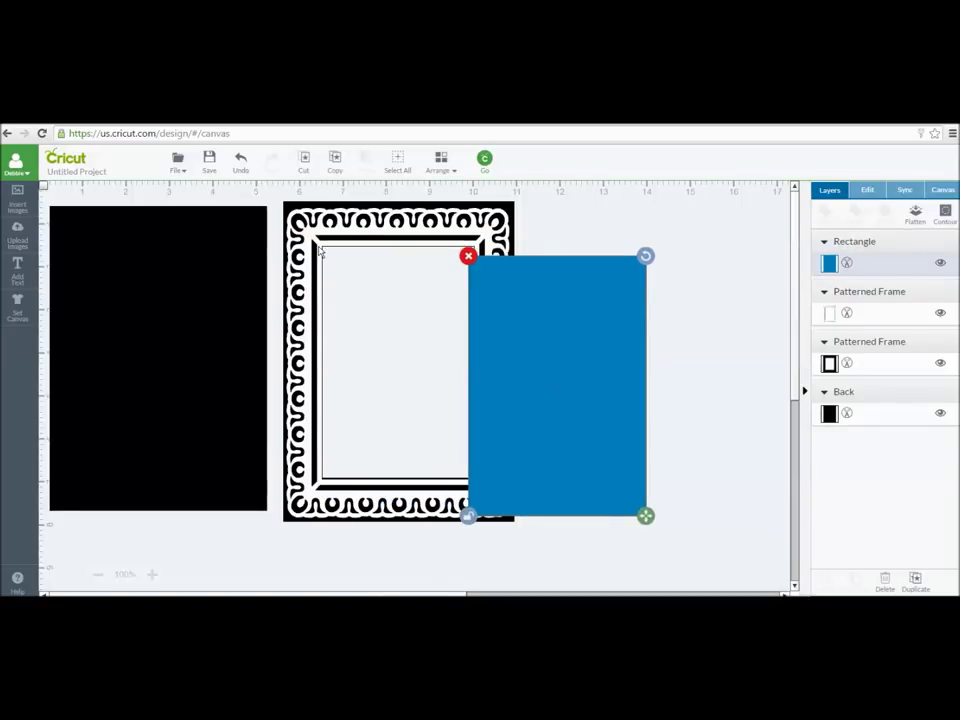
{"action": "left_click_drag", "start_coordinate": [581, 336], "coordinate": [626, 546]}
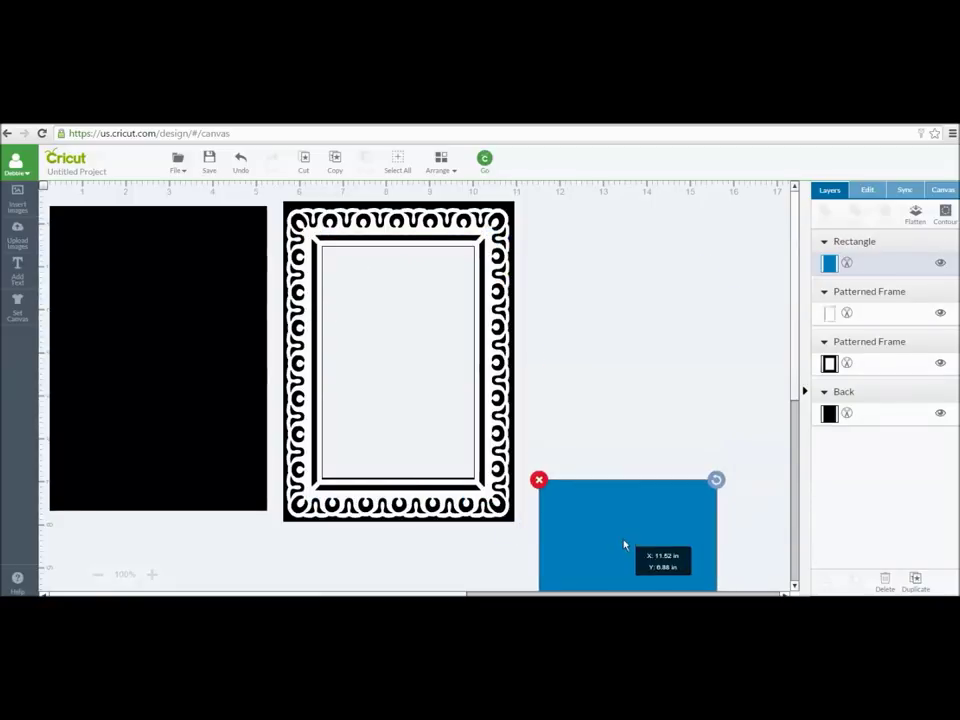
{"action": "left_click", "coordinate": [505, 365]}
{"action": "left_click_drag", "start_coordinate": [507, 360], "coordinate": [729, 352]}
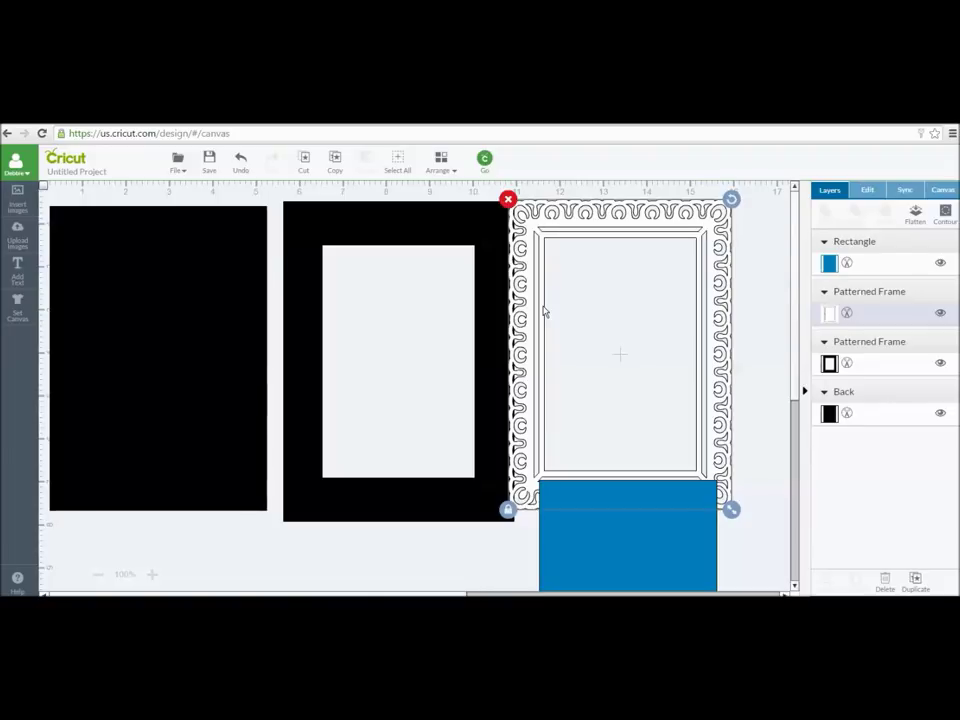
{"action": "left_click_drag", "start_coordinate": [544, 312], "coordinate": [301, 307]}
{"action": "left_click_drag", "start_coordinate": [559, 497], "coordinate": [381, 289]}
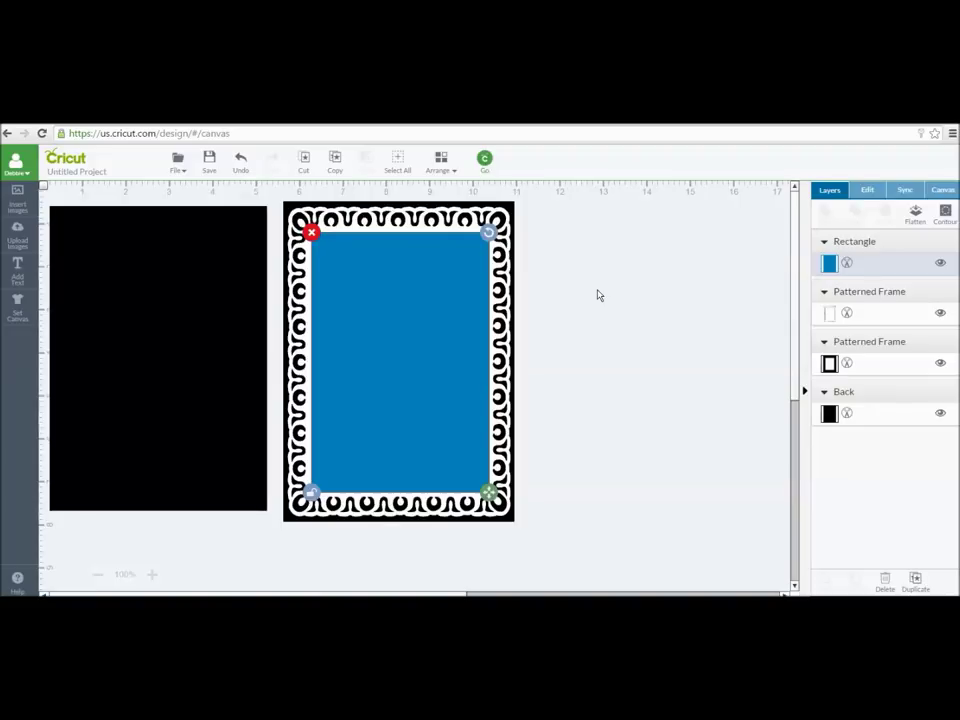
Size the blue rectangle to 4 in wide and 6 in high, and place it beside the layered frame.
{"action": "left_click", "coordinate": [866, 194]}
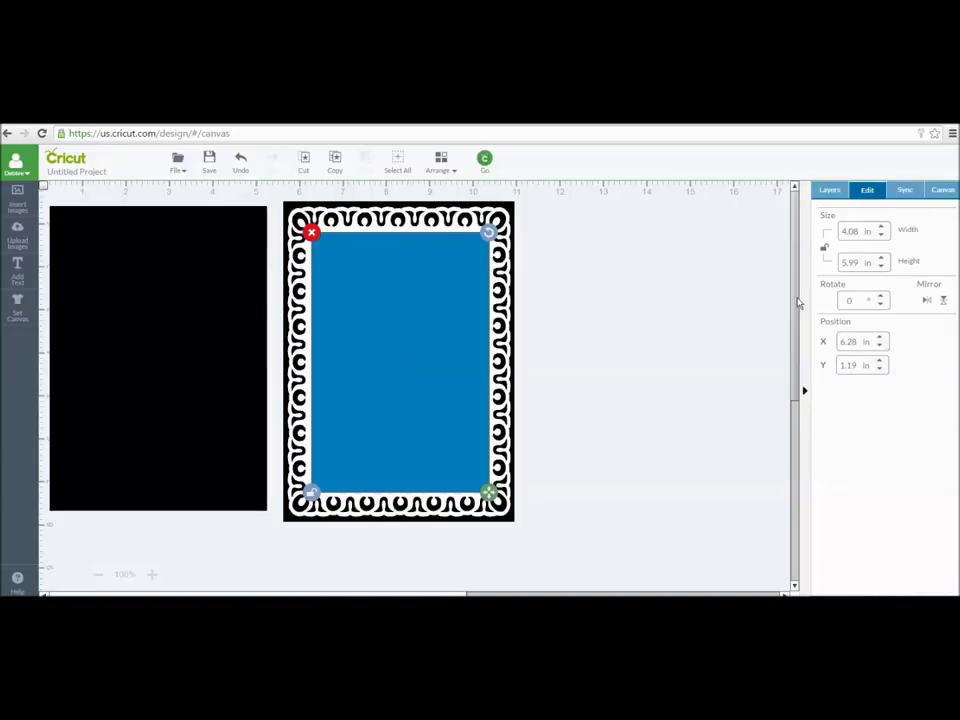
{"action": "left_click", "coordinate": [849, 230]}
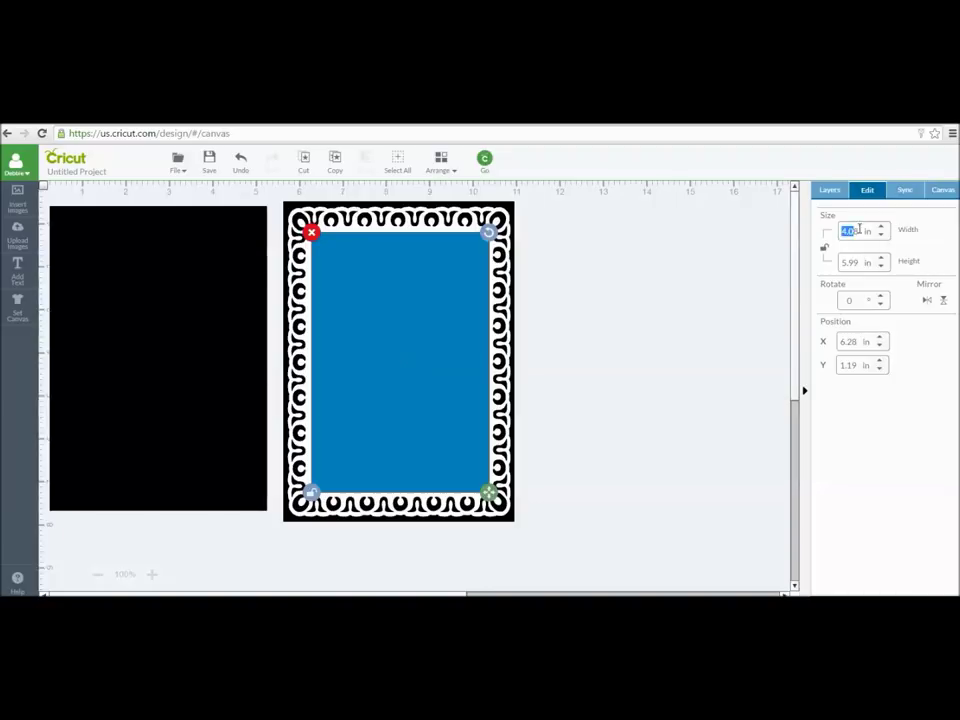
{"action": "double_click", "coordinate": [846, 230]}
{"action": "left_click_drag", "start_coordinate": [849, 229], "coordinate": [865, 230]}
{"action": "type", "text": "4"}
{"action": "left_click_drag", "start_coordinate": [846, 261], "coordinate": [859, 262]}
{"action": "double_click", "coordinate": [863, 267]}
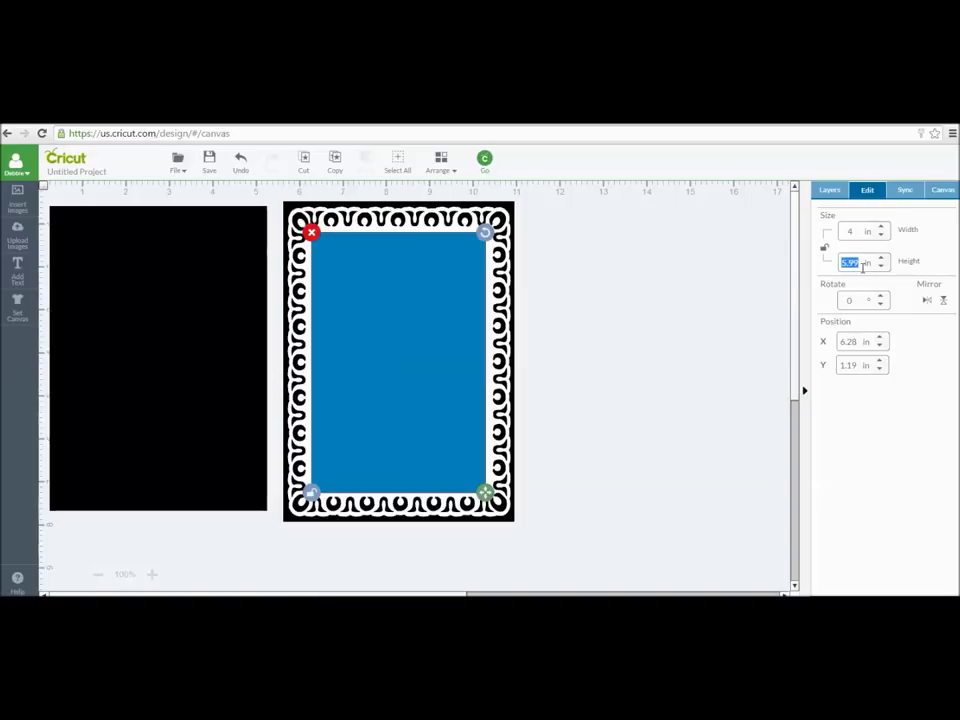
{"action": "left_click_drag", "start_coordinate": [358, 394], "coordinate": [615, 347]}
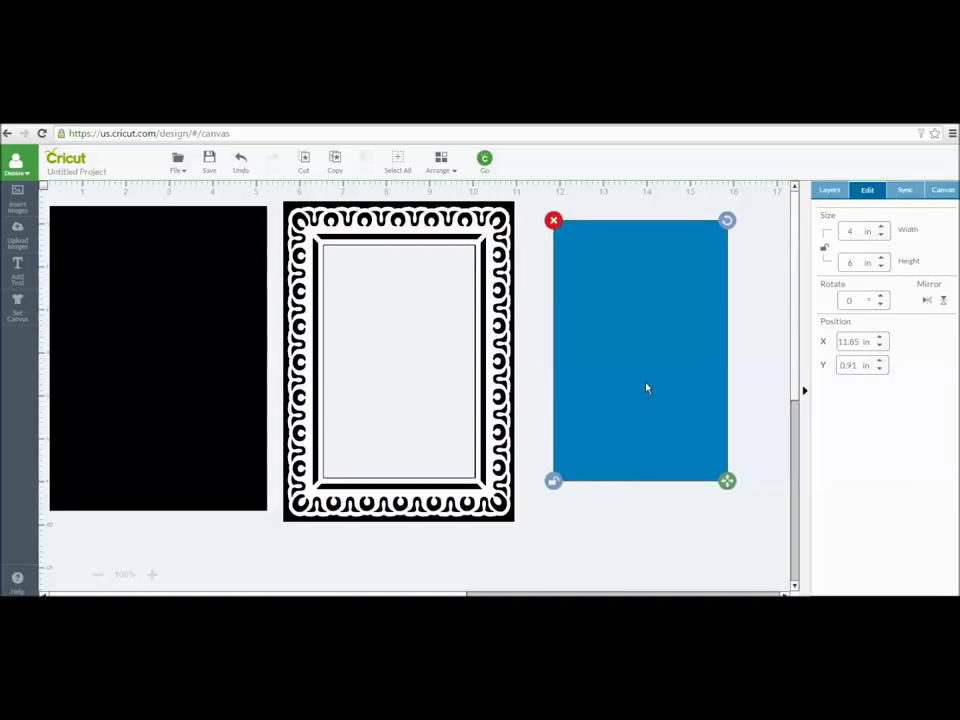
Change the 4 × 6 in rectangle's cut colour to black.
{"action": "left_click", "coordinate": [829, 190]}
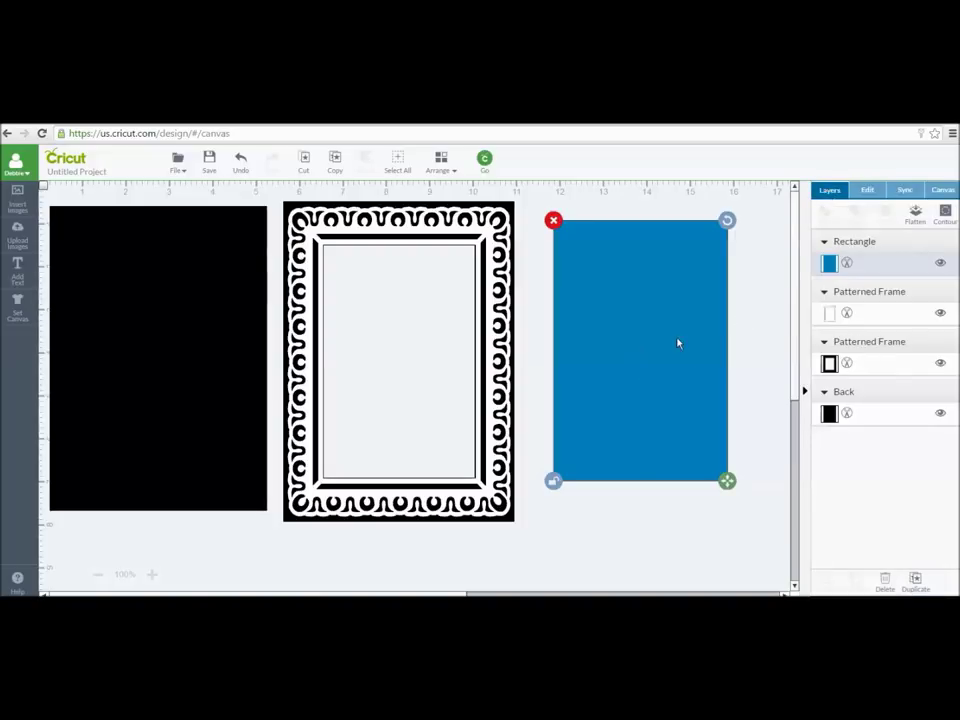
{"action": "left_click", "coordinate": [829, 263]}
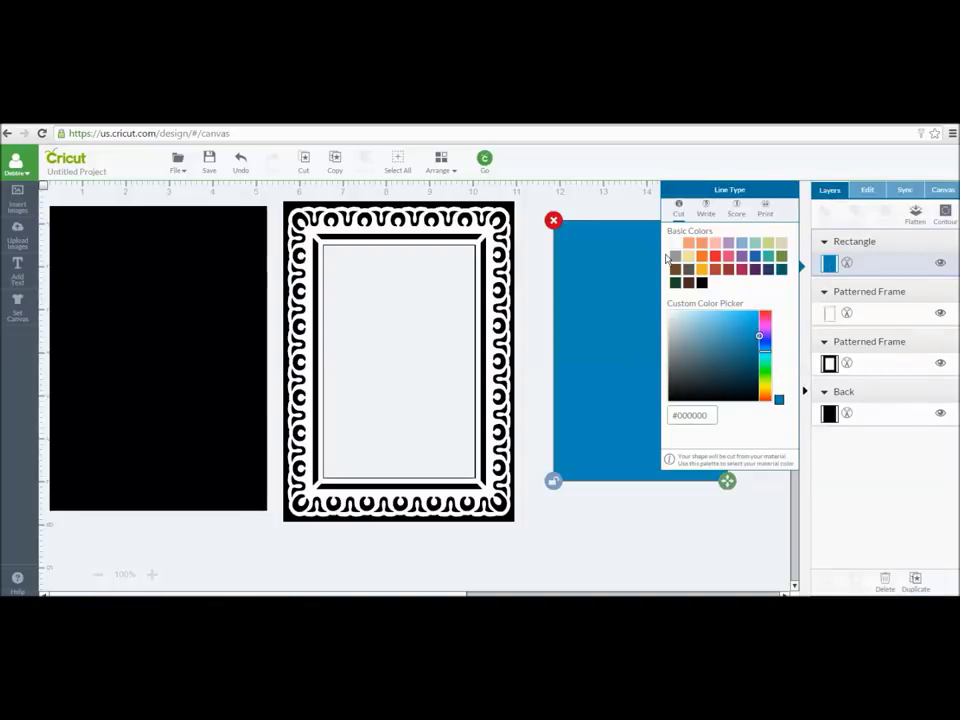
{"action": "left_click", "coordinate": [700, 283]}
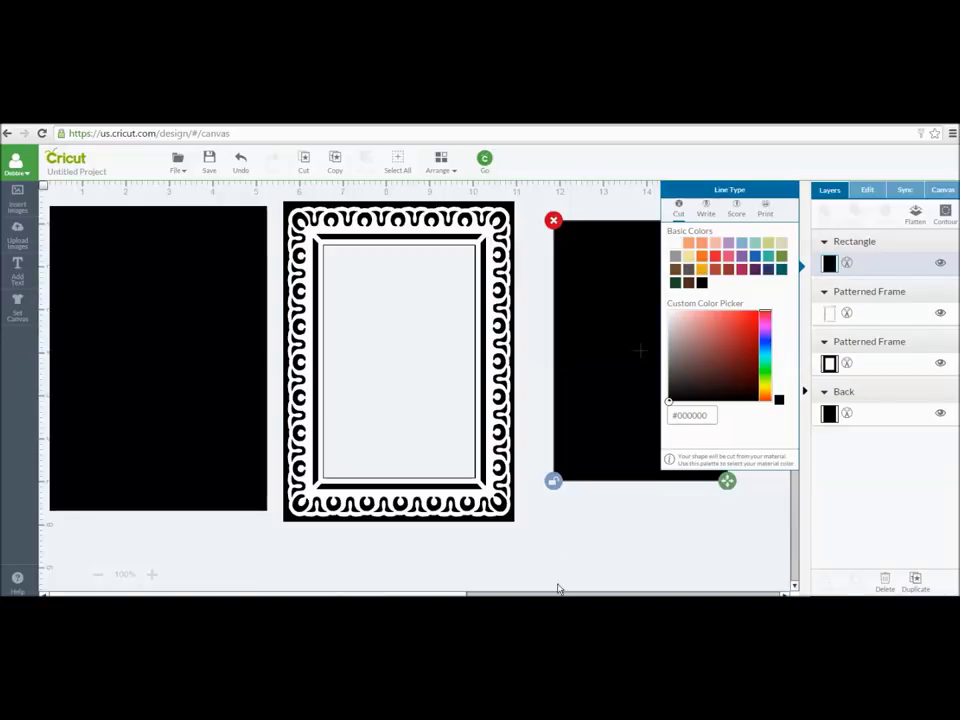
{"action": "left_click", "coordinate": [629, 531]}
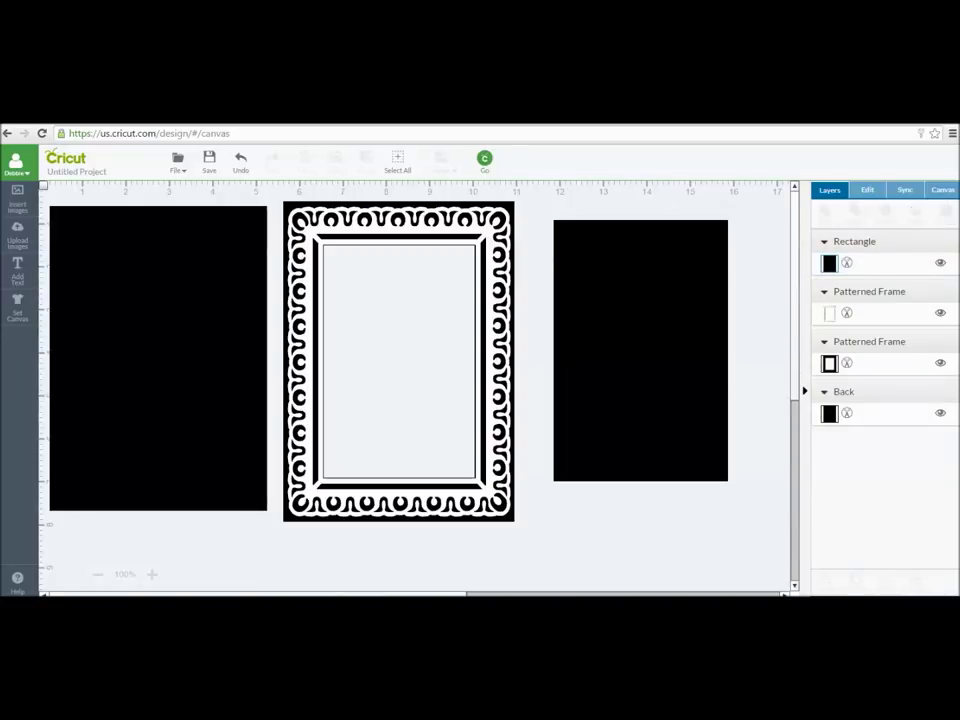
Add the text "Grab" near the upper edge of the 4 × 6 in black rectangle and colour it white.
{"action": "left_click", "coordinate": [18, 268]}
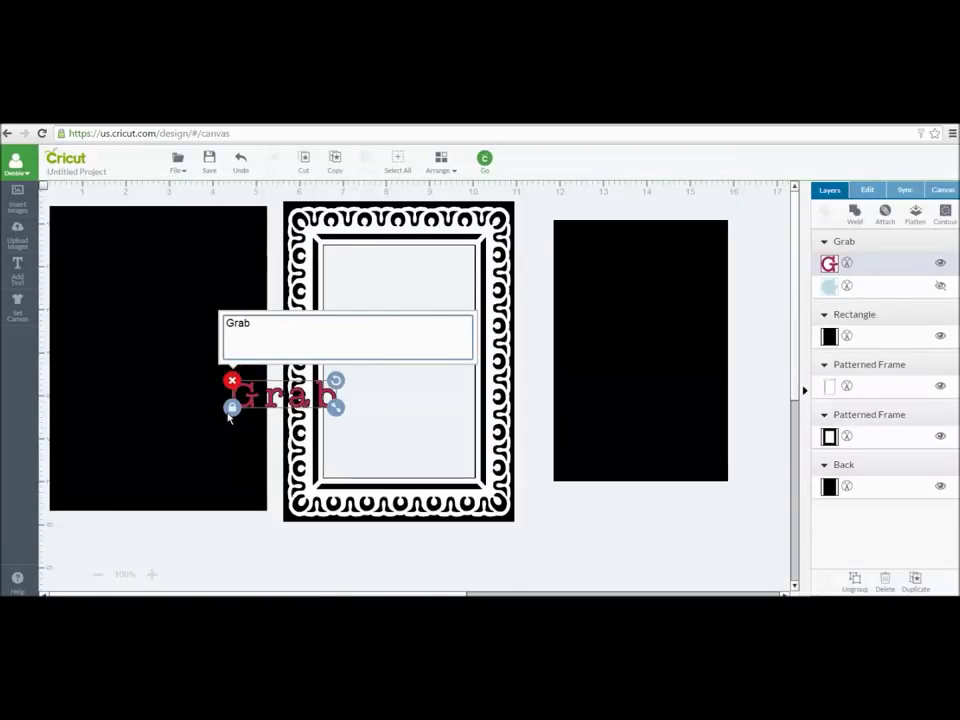
{"action": "left_click_drag", "start_coordinate": [249, 405], "coordinate": [613, 261]}
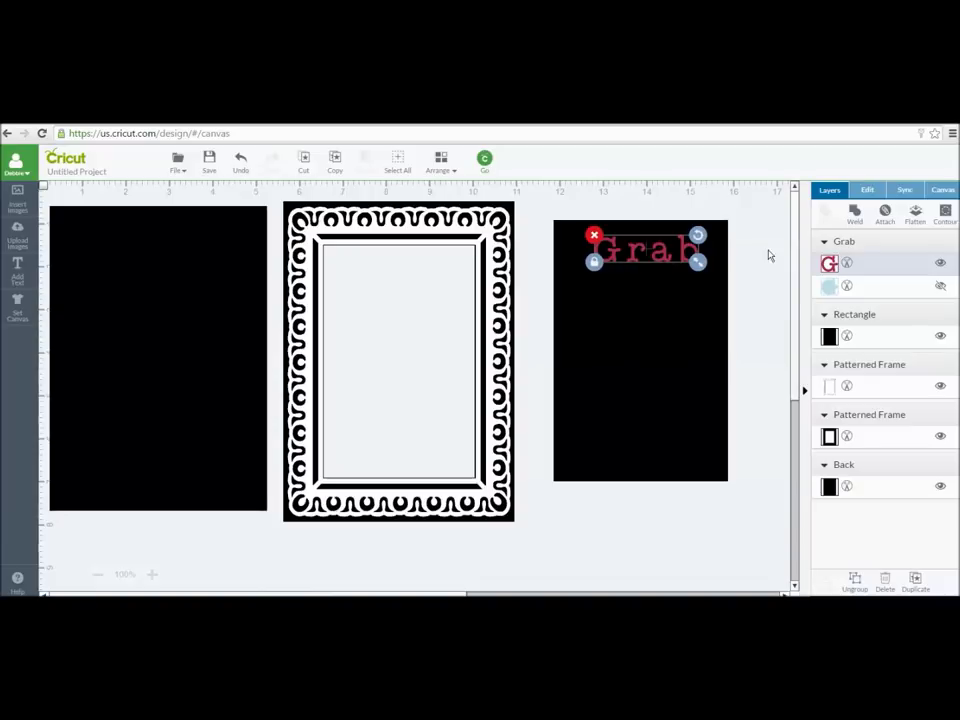
{"action": "left_click", "coordinate": [830, 264]}
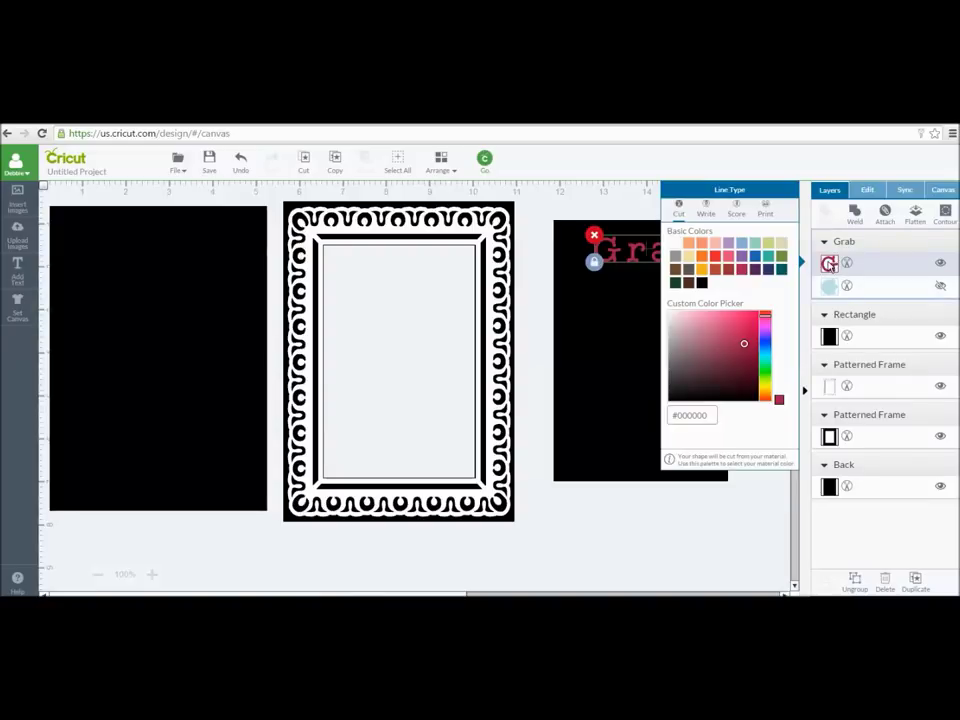
{"action": "left_click", "coordinate": [676, 243]}
{"action": "left_click", "coordinate": [604, 531]}
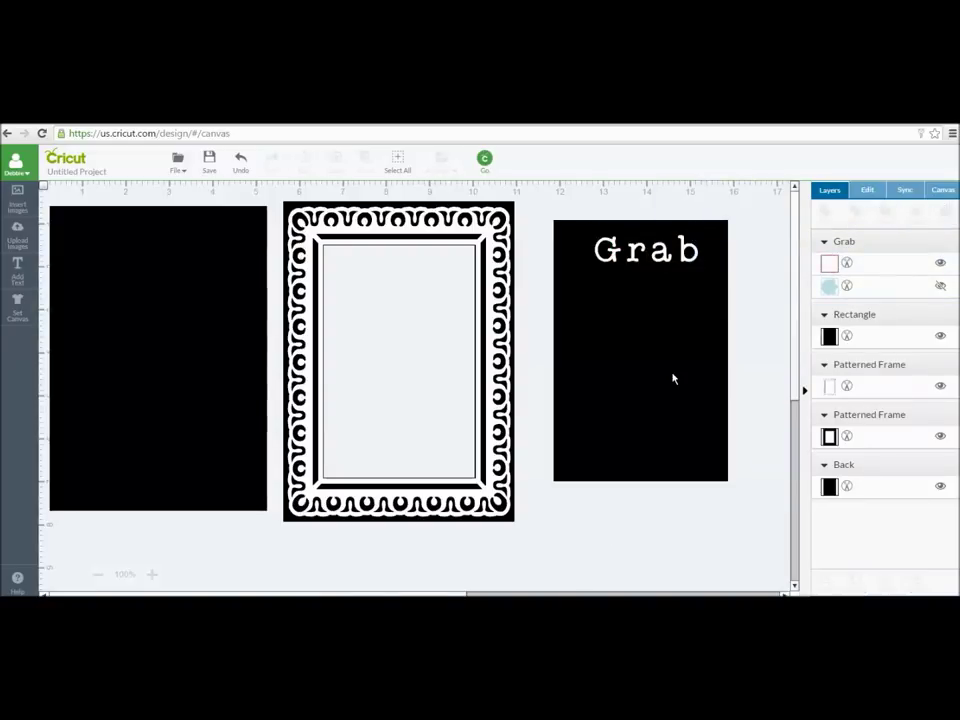
Add the text pieces "a", "Prop", "&", "STRIKE" and "a POSE" below "Grab" on the black rectangle, all in white.
{"action": "left_click", "coordinate": [17, 270]}
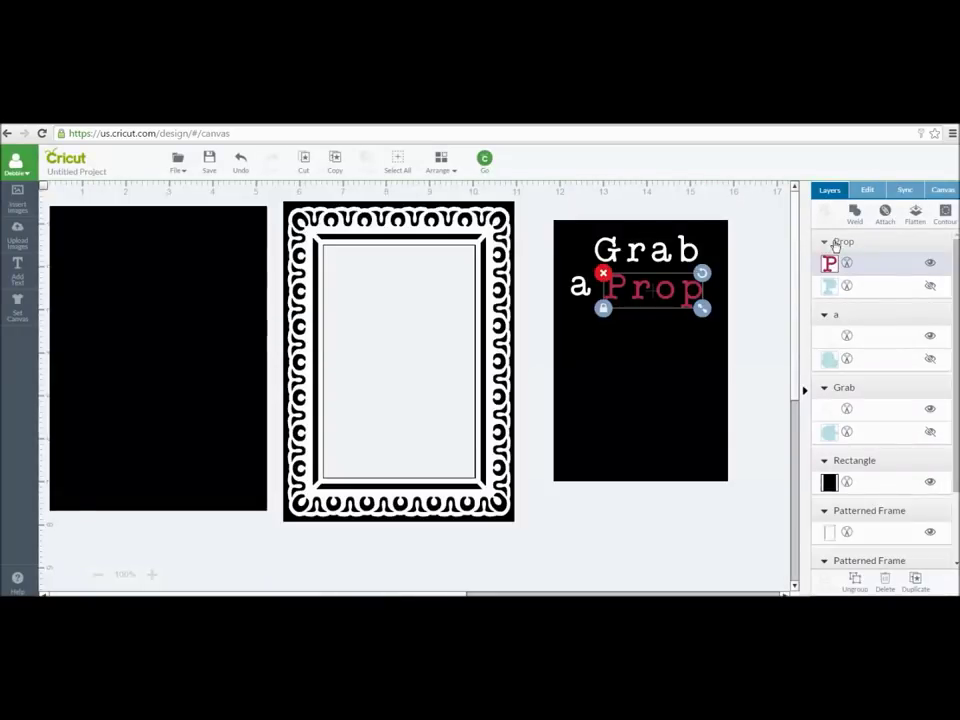
{"action": "left_click", "coordinate": [829, 263]}
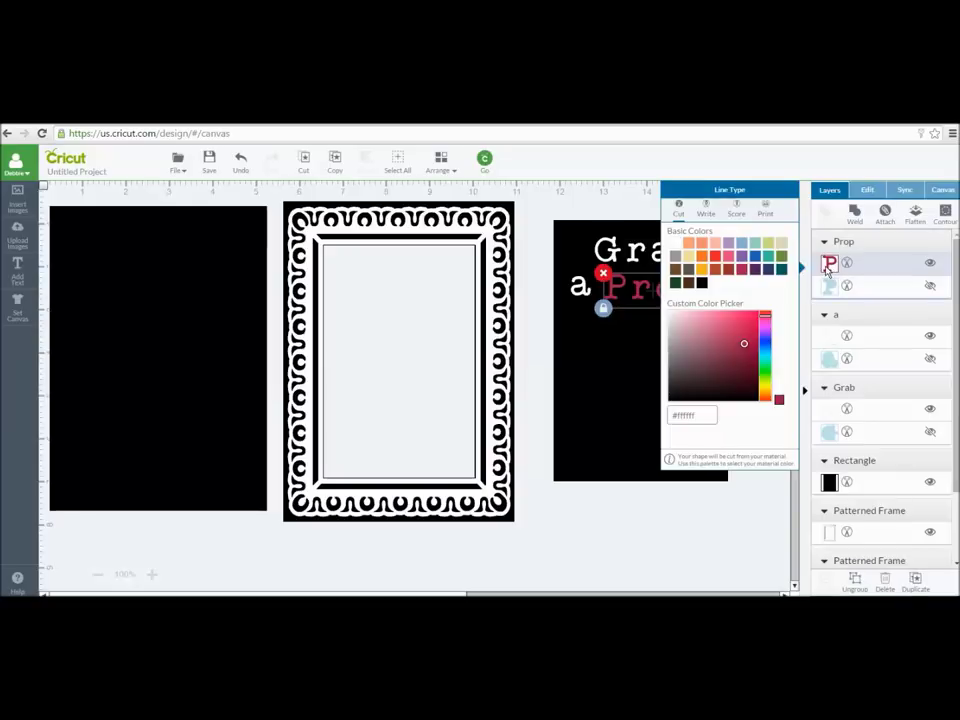
{"action": "left_click", "coordinate": [677, 250]}
{"action": "left_click", "coordinate": [227, 579]}
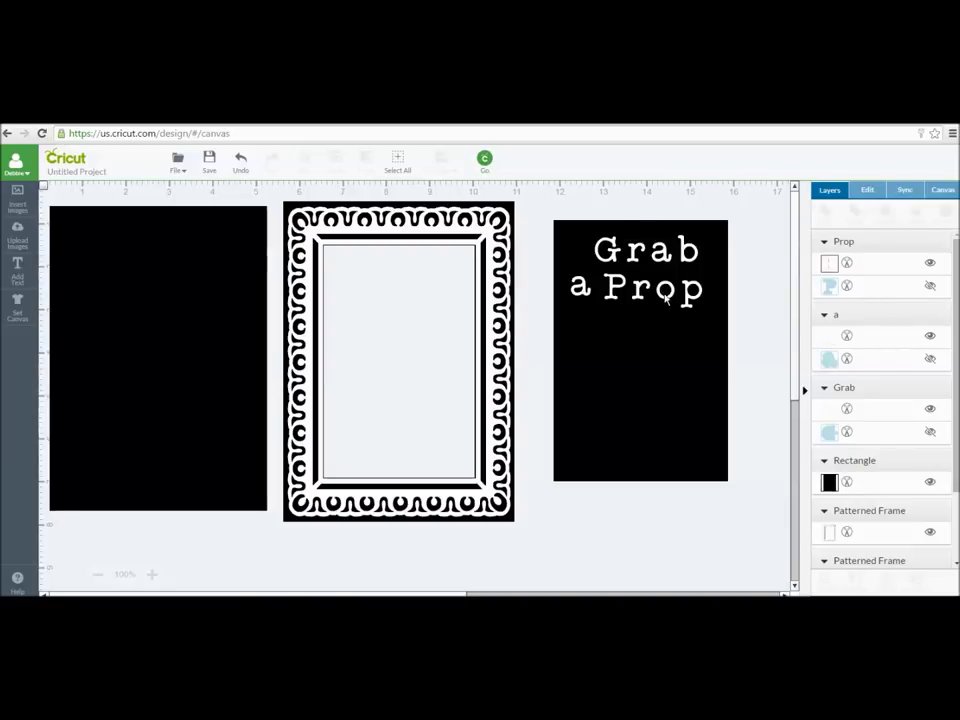
{"action": "left_click", "coordinate": [14, 272]}
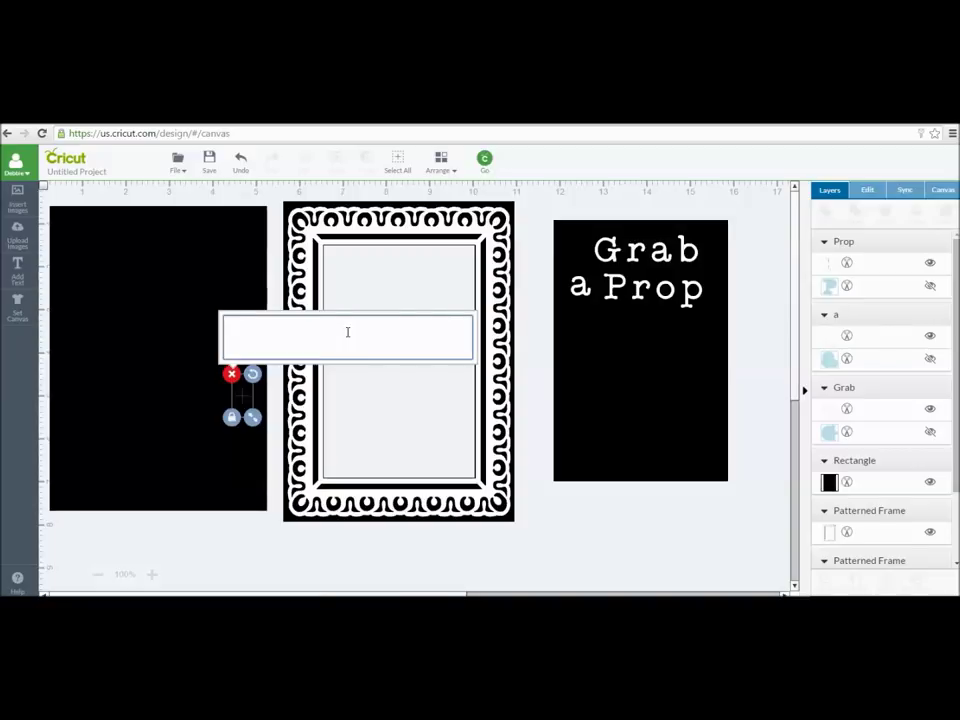
{"action": "type", "text": "a POSE"}
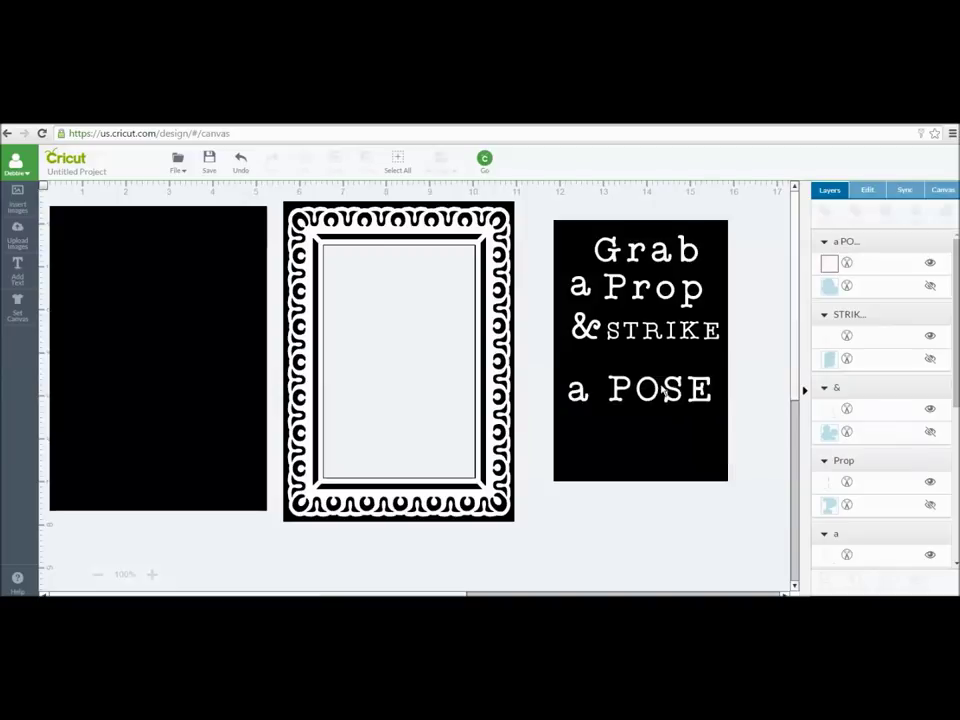
Spread the text pieces down the black rectangle in four evenly spaced rows, from "Grab" to "a POSE".
{"action": "left_click_drag", "start_coordinate": [690, 392], "coordinate": [700, 434]}
{"action": "left_click_drag", "start_coordinate": [667, 336], "coordinate": [675, 372]}
{"action": "left_click_drag", "start_coordinate": [586, 328], "coordinate": [580, 380]}
{"action": "left_click_drag", "start_coordinate": [625, 296], "coordinate": [636, 318]}
{"action": "left_click_drag", "start_coordinate": [580, 285], "coordinate": [582, 308]}
{"action": "left_click_drag", "start_coordinate": [628, 258], "coordinate": [622, 262]}
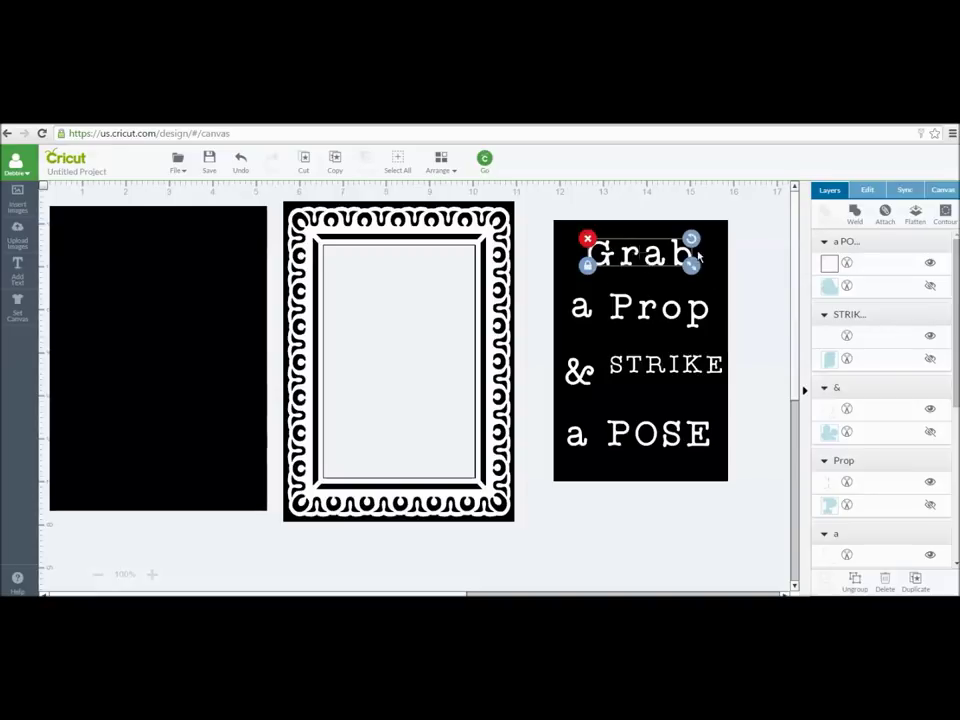
Find fonts matching "chalk" and apply the bold shadowed Chalkboard font to the "Grab" text.
{"action": "left_click", "coordinate": [869, 190]}
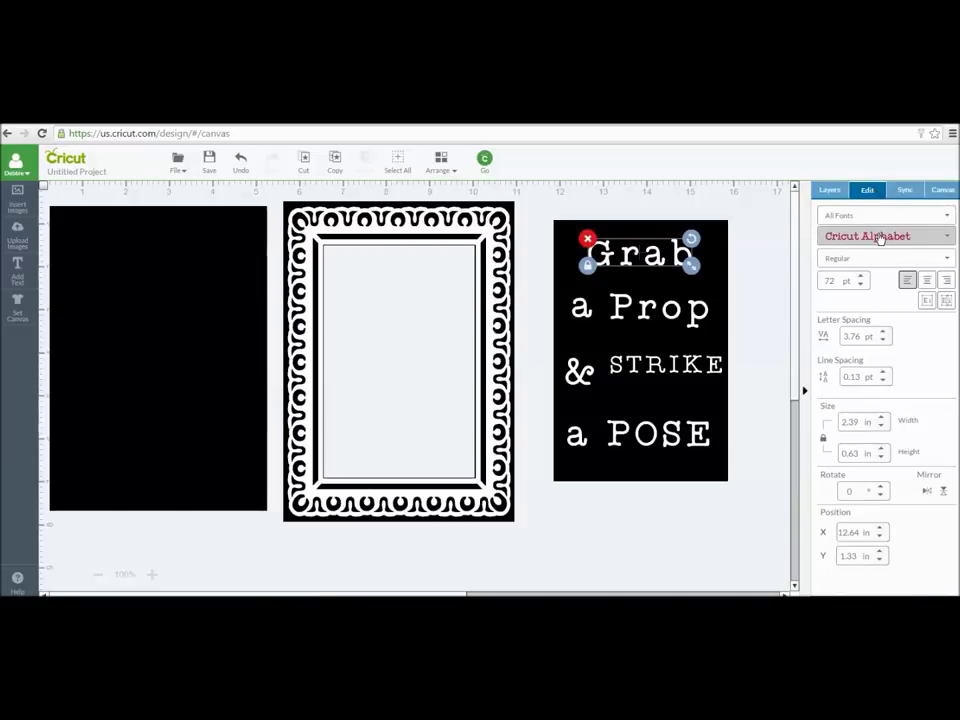
{"action": "left_click", "coordinate": [948, 241]}
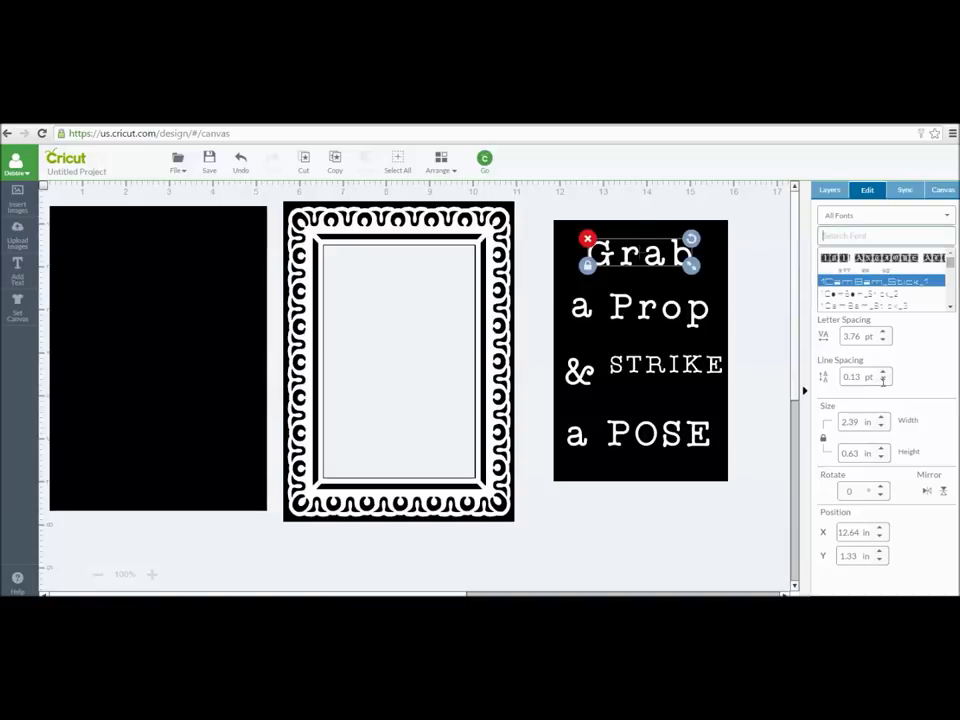
{"action": "left_click", "coordinate": [951, 308]}
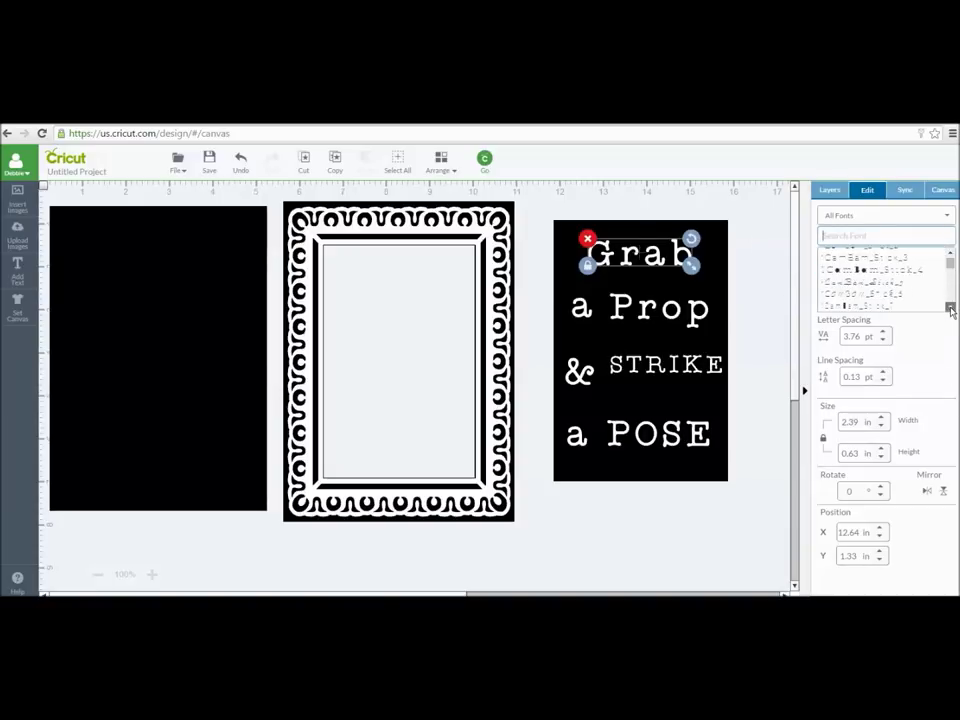
{"action": "left_click", "coordinate": [951, 308]}
{"action": "left_click", "coordinate": [951, 308]}
{"action": "left_click", "coordinate": [951, 308]}
{"action": "left_click", "coordinate": [951, 308]}
{"action": "left_click", "coordinate": [951, 308]}
{"action": "left_click", "coordinate": [951, 308]}
{"action": "left_click", "coordinate": [951, 308]}
{"action": "left_click", "coordinate": [951, 308]}
{"action": "left_click", "coordinate": [951, 308]}
{"action": "left_click", "coordinate": [951, 308]}
{"action": "left_click", "coordinate": [951, 308]}
{"action": "left_click", "coordinate": [951, 308]}
{"action": "left_click", "coordinate": [951, 308]}
{"action": "left_click", "coordinate": [951, 308]}
{"action": "left_click", "coordinate": [951, 308]}
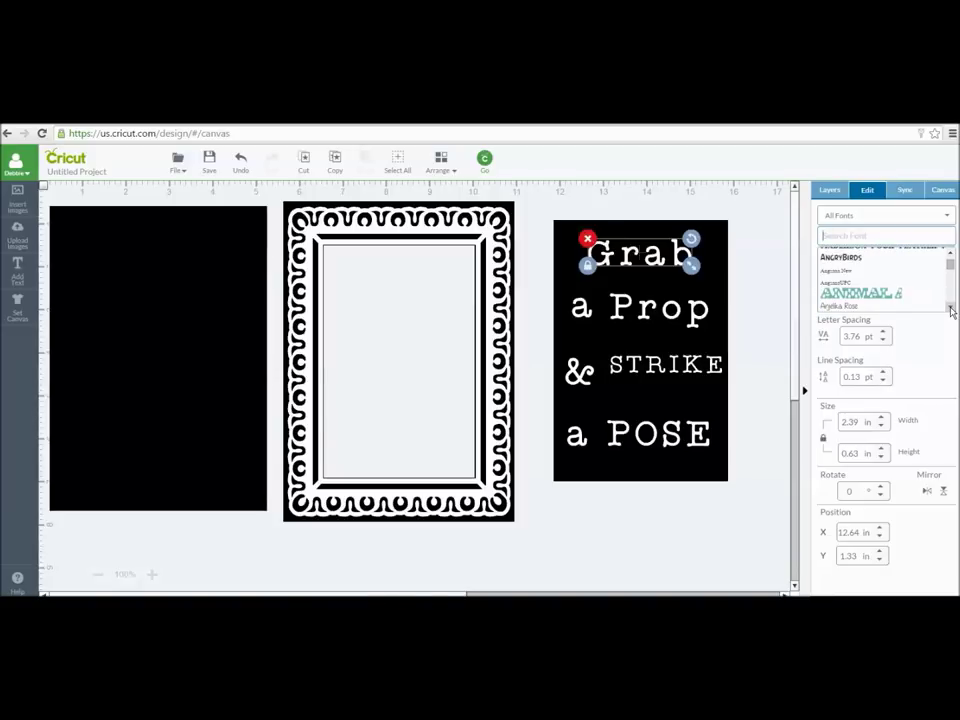
{"action": "type", "text": "ch"}
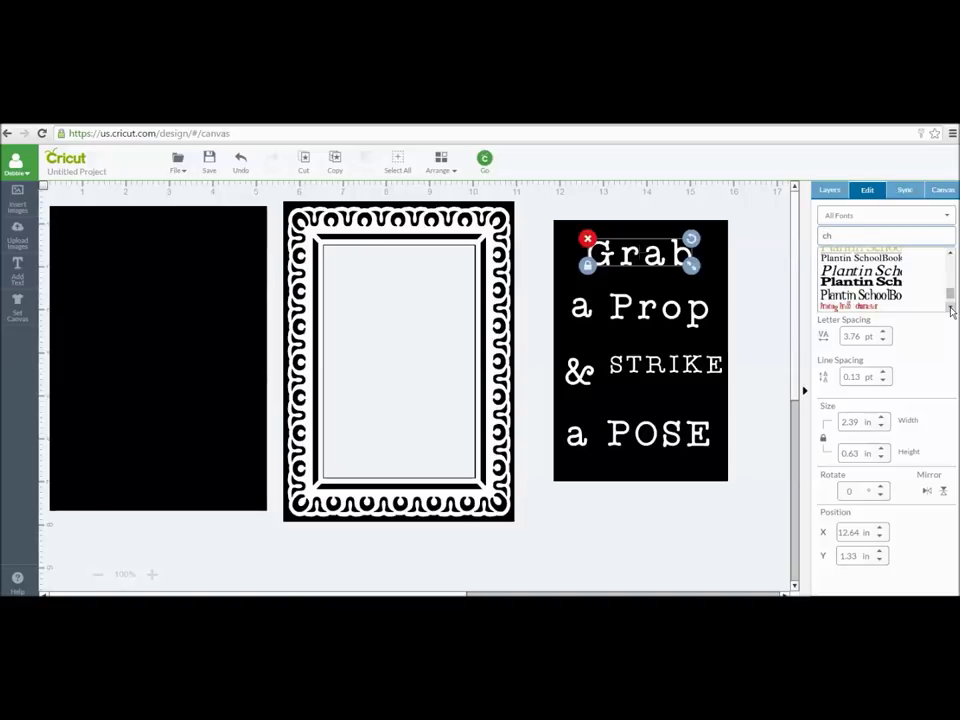
{"action": "type", "text": "alk"}
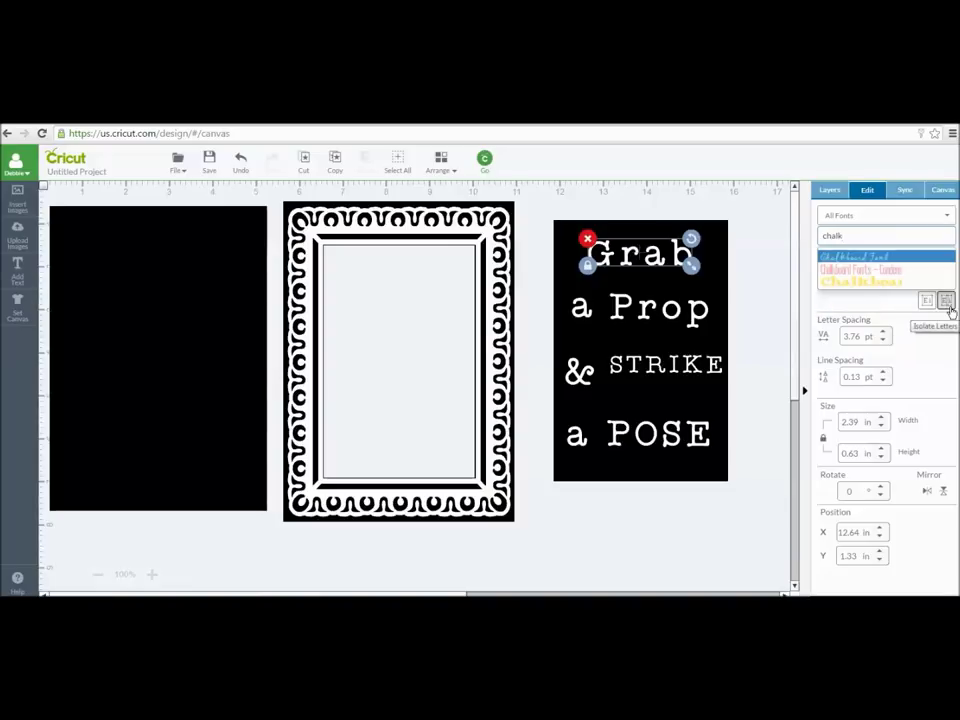
{"action": "left_click", "coordinate": [893, 283]}
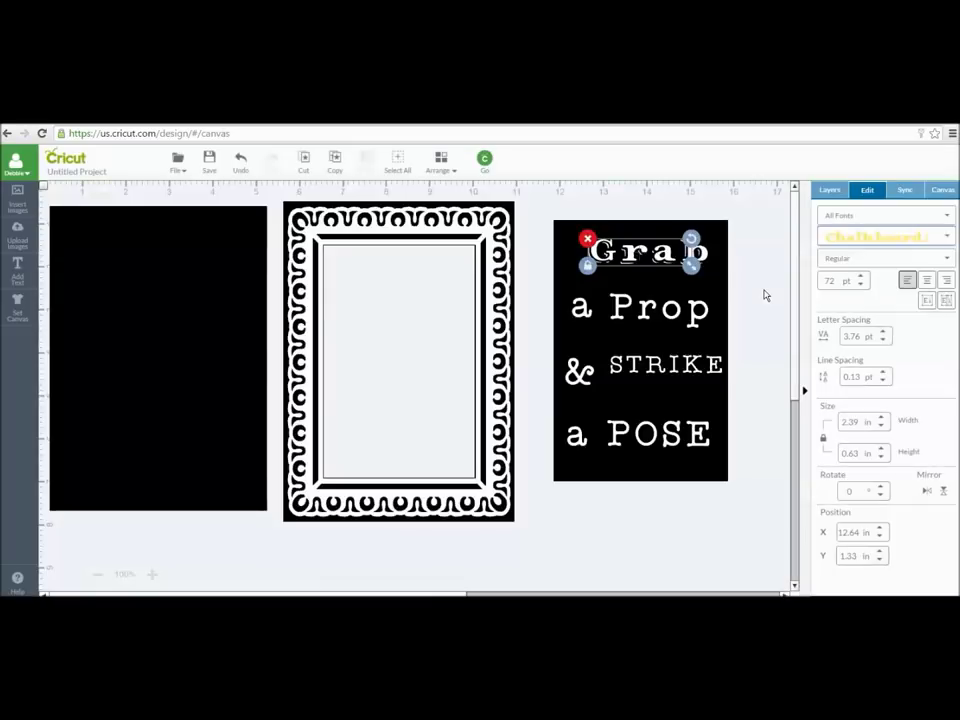
{"action": "left_click", "coordinate": [750, 283]}
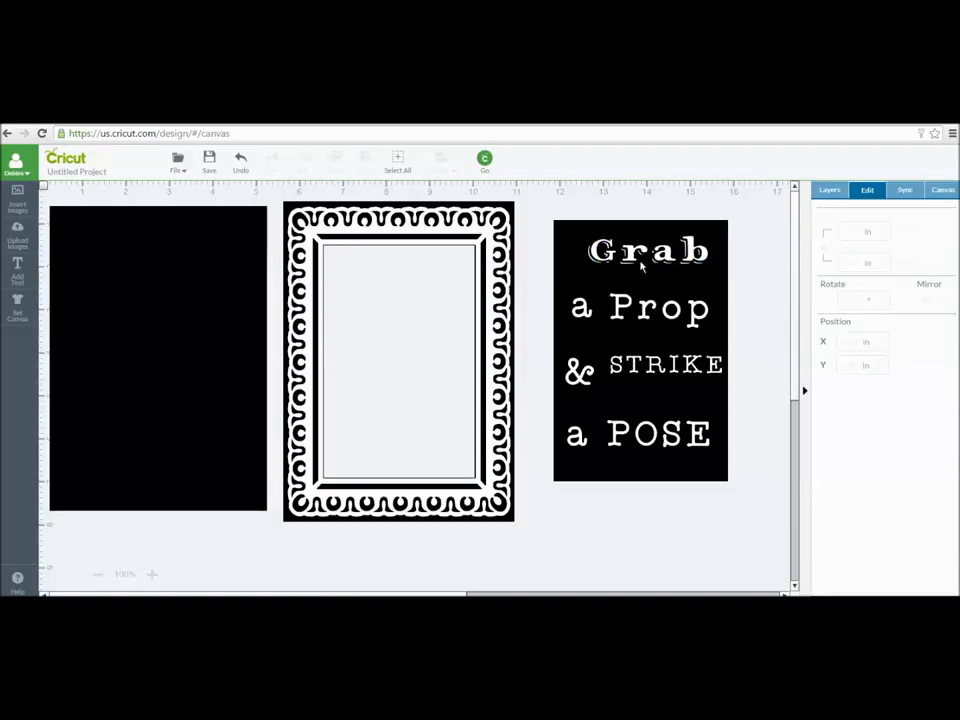
Unlock the proportions of "Grab" and stretch it to about 3.04 in wide and 1.15 in high.
{"action": "left_click", "coordinate": [697, 262]}
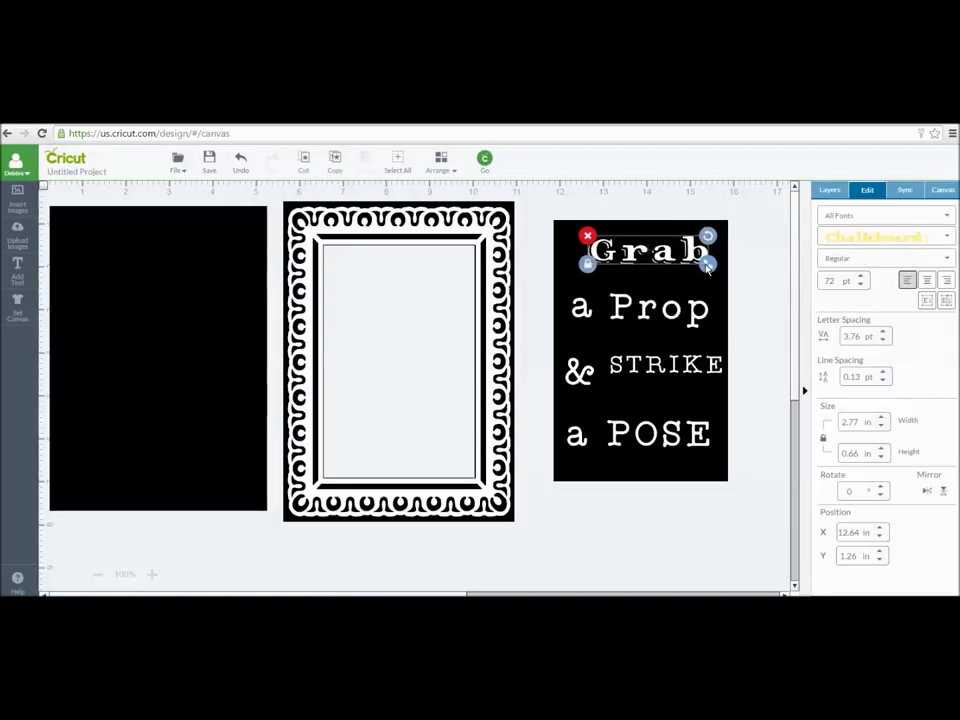
{"action": "left_click", "coordinate": [588, 265]}
{"action": "left_click_drag", "start_coordinate": [708, 264], "coordinate": [686, 271]}
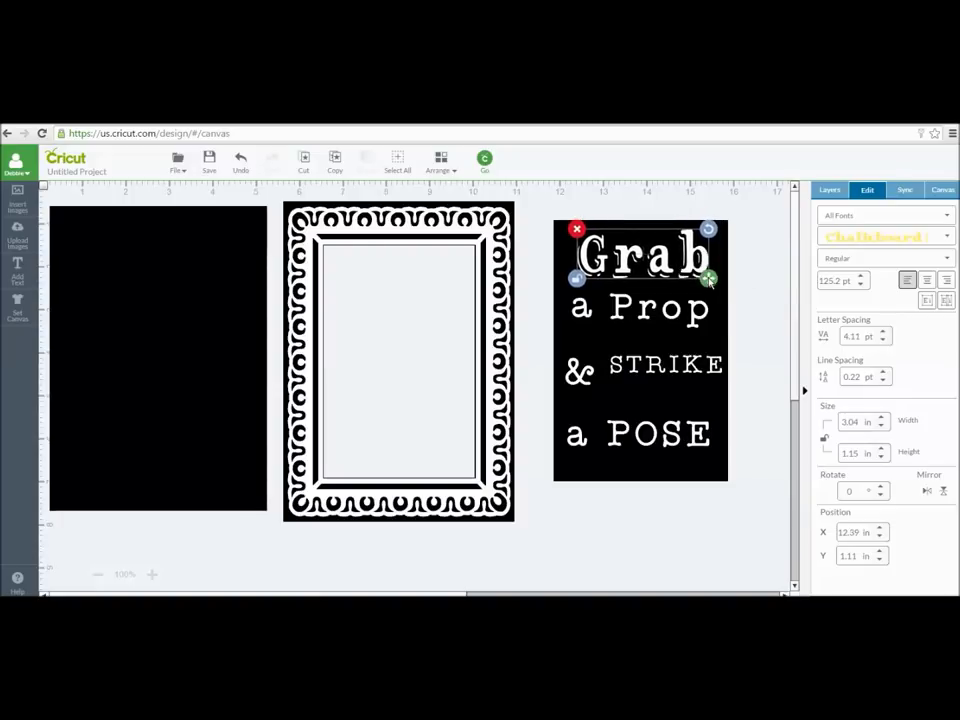
{"action": "left_click", "coordinate": [752, 311]}
Unlock the proportions of the "a" before "Prop" and stretch it to about 0.6 in wide and 0.9 in high.
{"action": "left_click", "coordinate": [582, 309]}
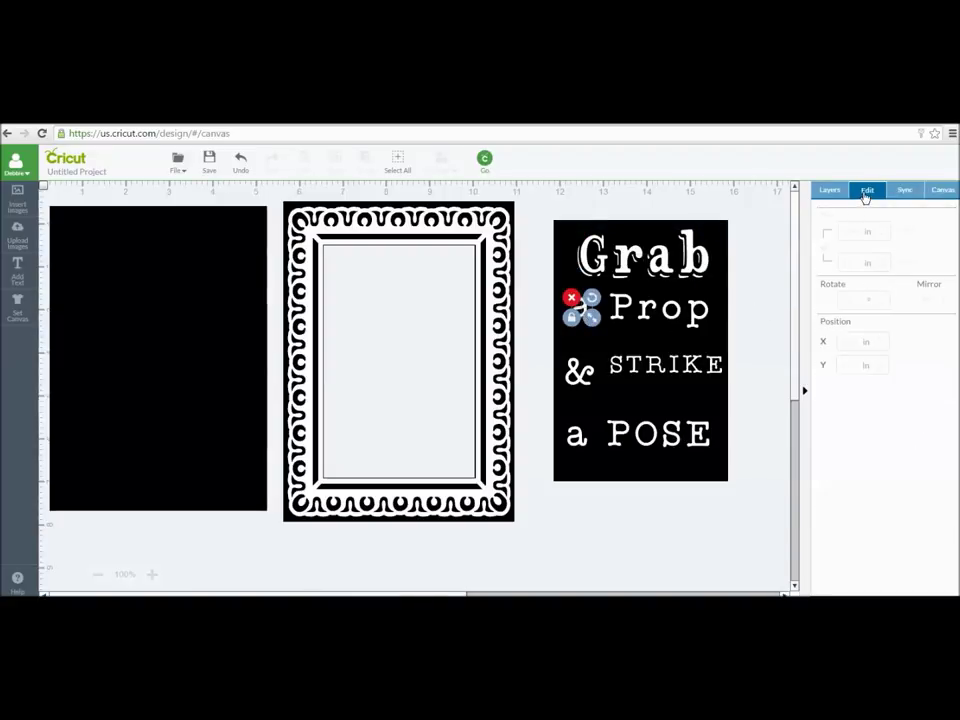
{"action": "left_click", "coordinate": [582, 309]}
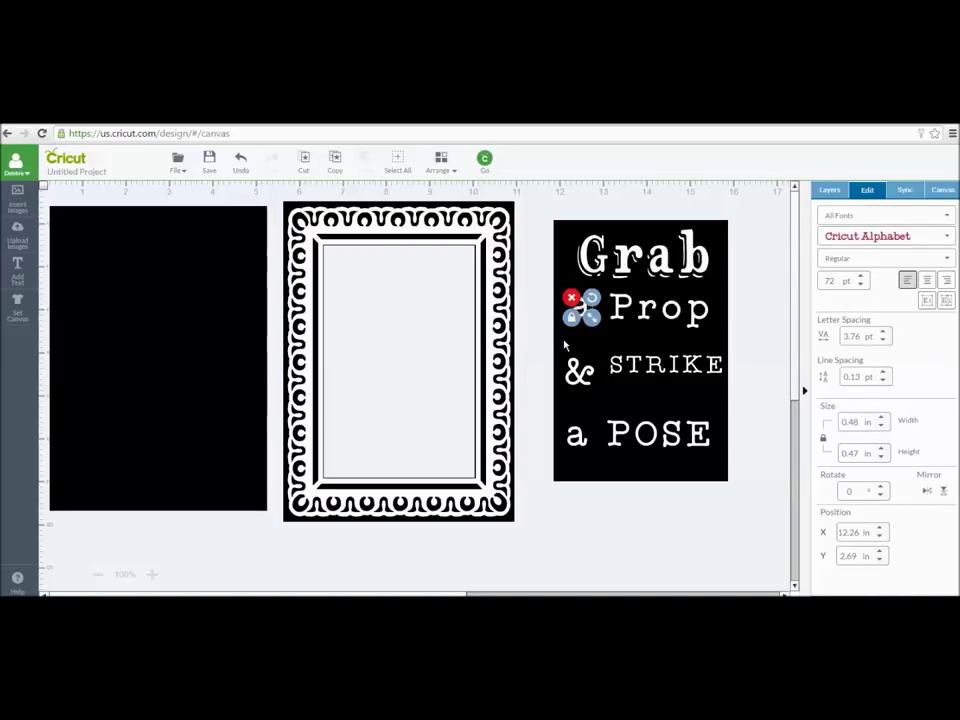
{"action": "left_click", "coordinate": [692, 318]}
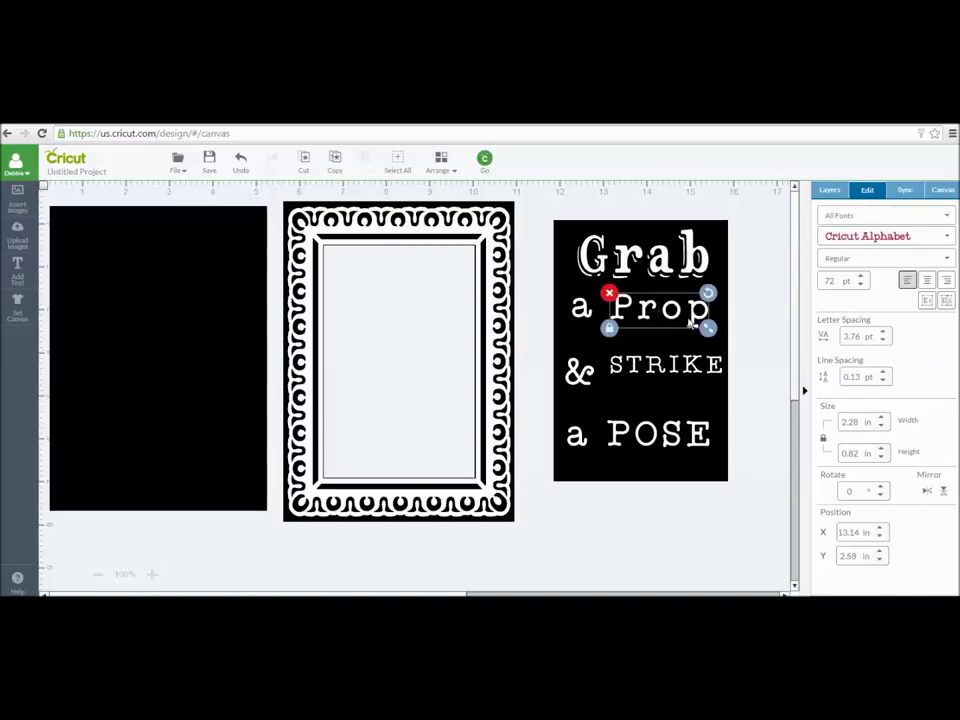
{"action": "left_click", "coordinate": [580, 310]}
{"action": "left_click", "coordinate": [573, 320]}
{"action": "left_click_drag", "start_coordinate": [593, 320], "coordinate": [597, 334]}
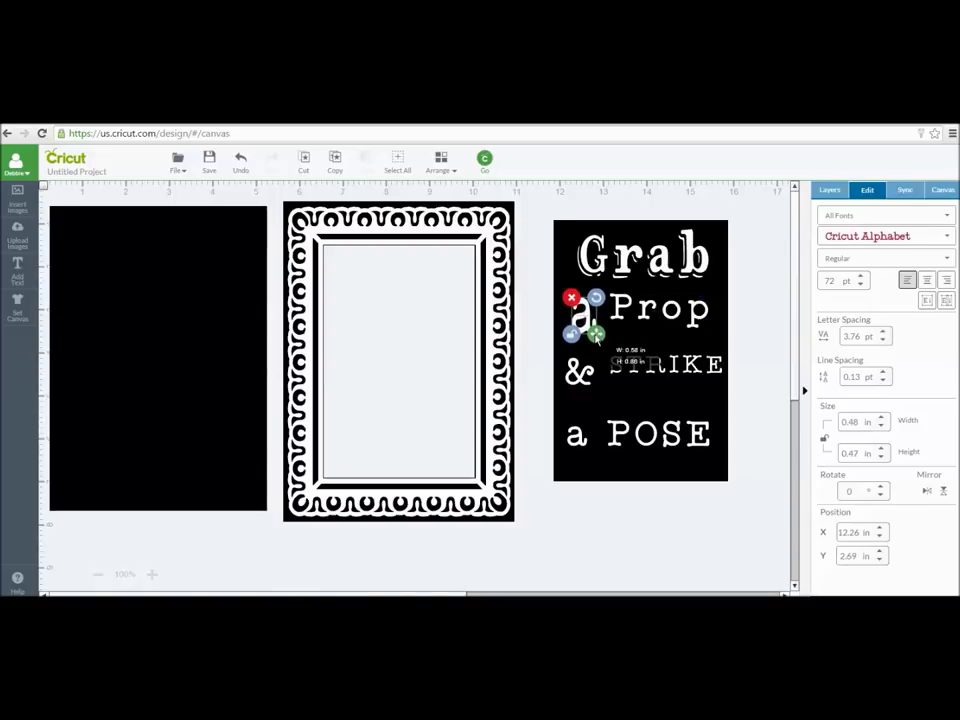
Change the font of the "Prop" text to Don Juan.
{"action": "left_click", "coordinate": [662, 310]}
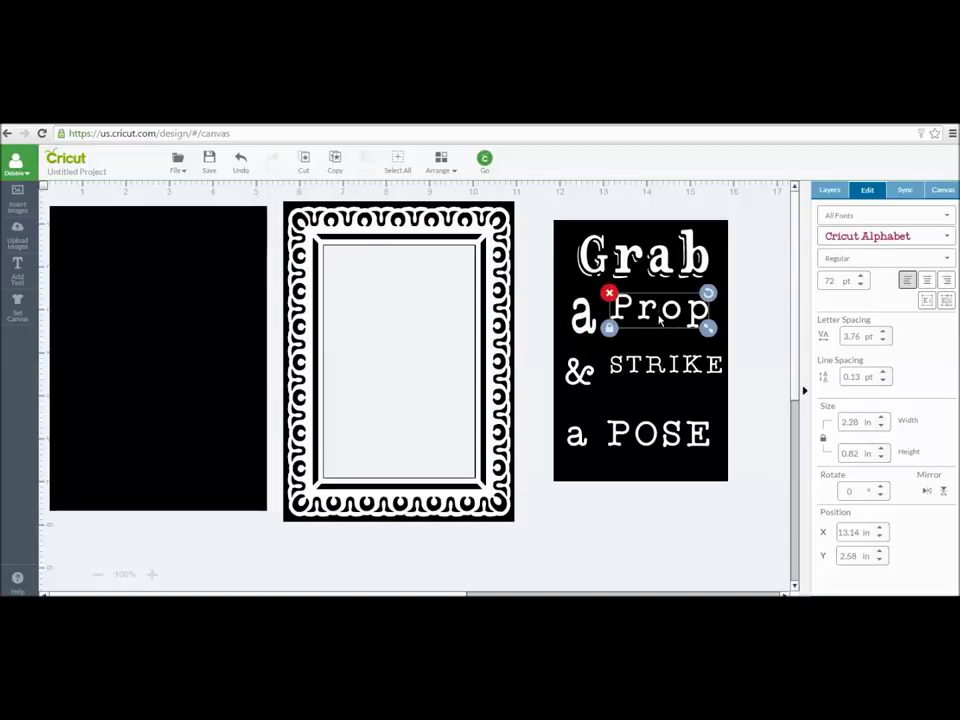
{"action": "double_click", "coordinate": [662, 310]}
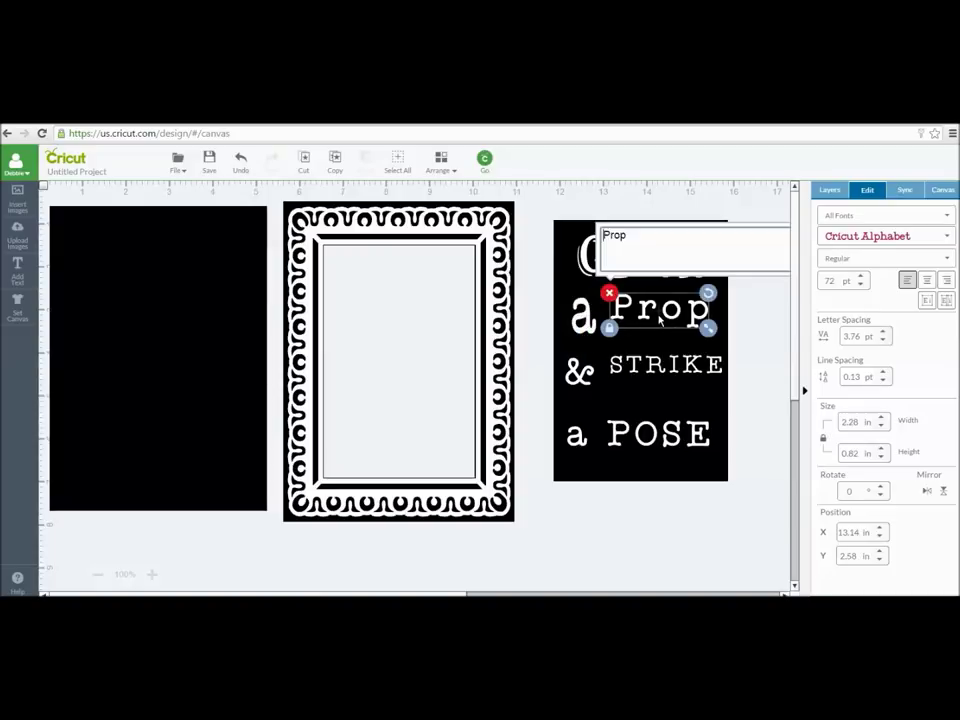
{"action": "left_click", "coordinate": [948, 236]}
{"action": "type", "text": "chalk"}
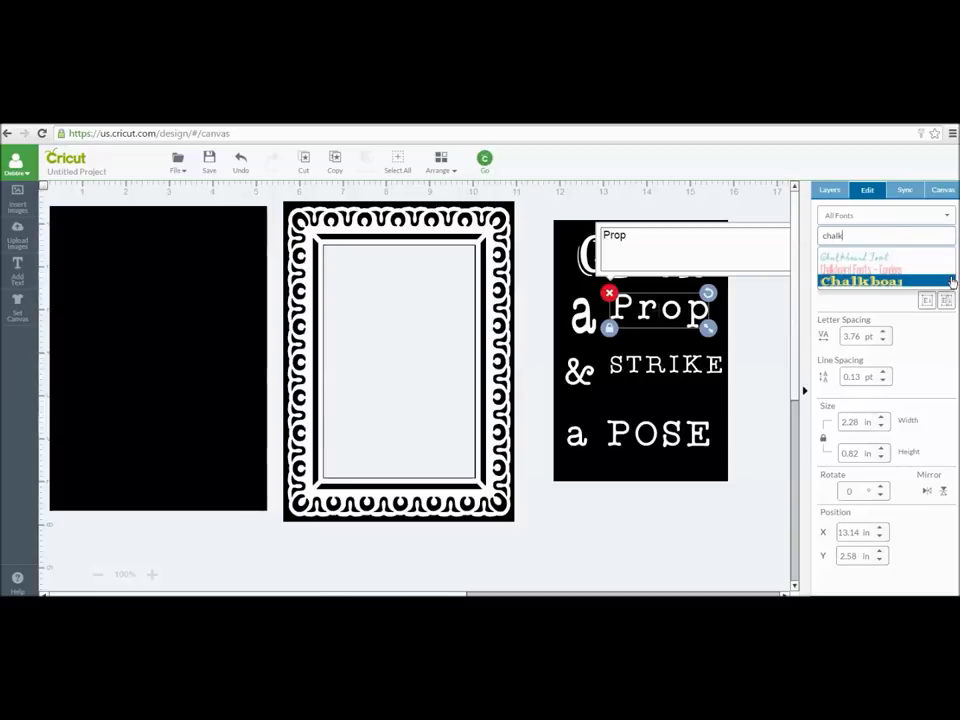
{"action": "left_click", "coordinate": [950, 285]}
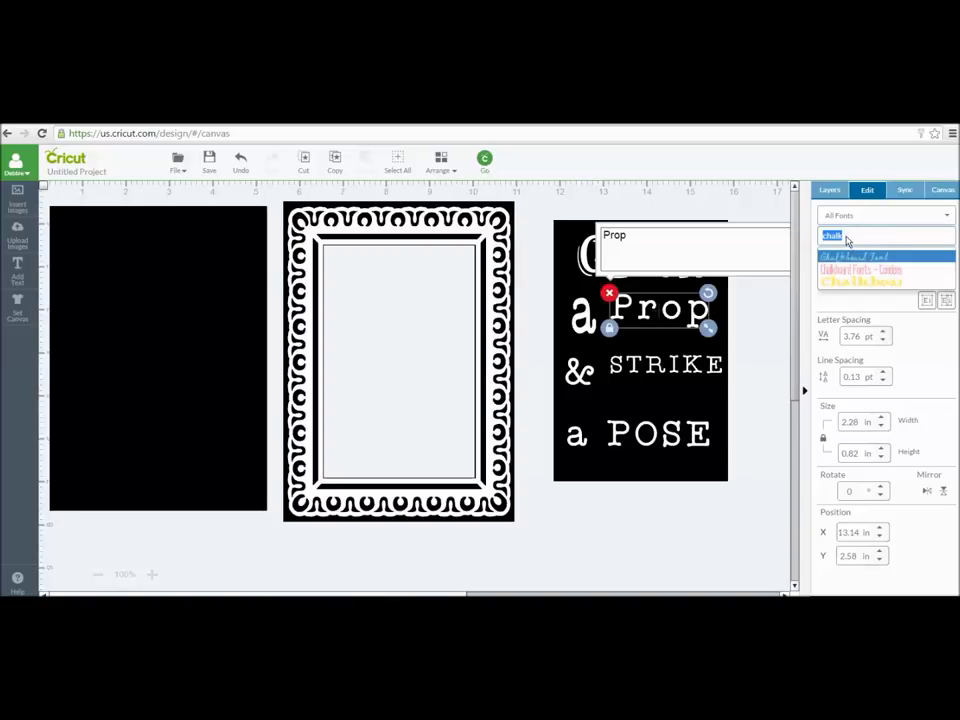
{"action": "key", "text": "BackSpace"}
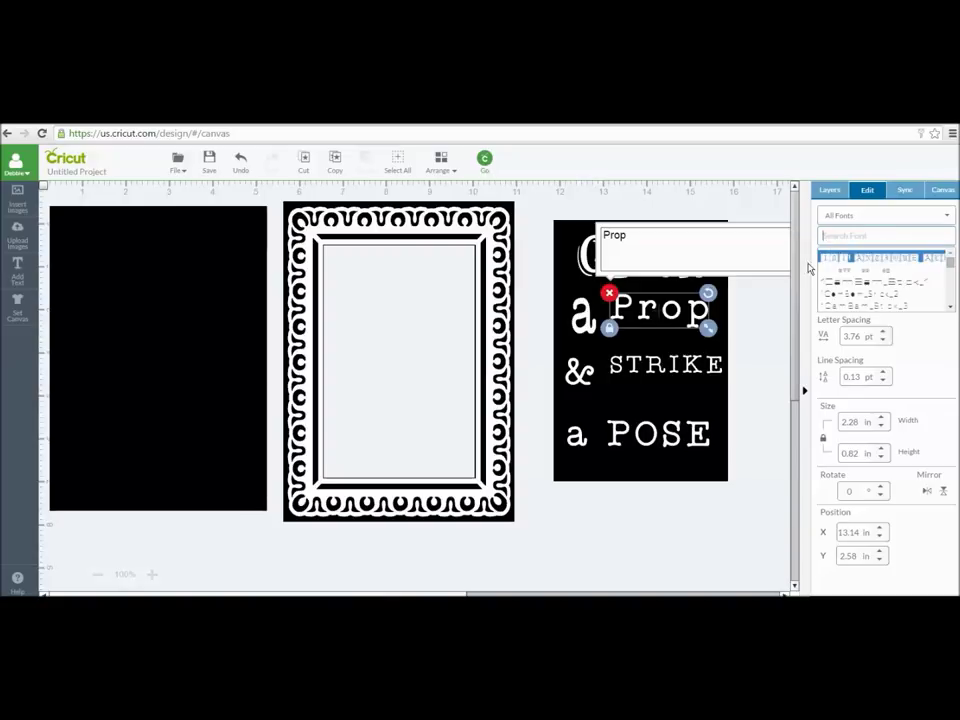
{"action": "left_click_drag", "start_coordinate": [950, 264], "coordinate": [955, 283]}
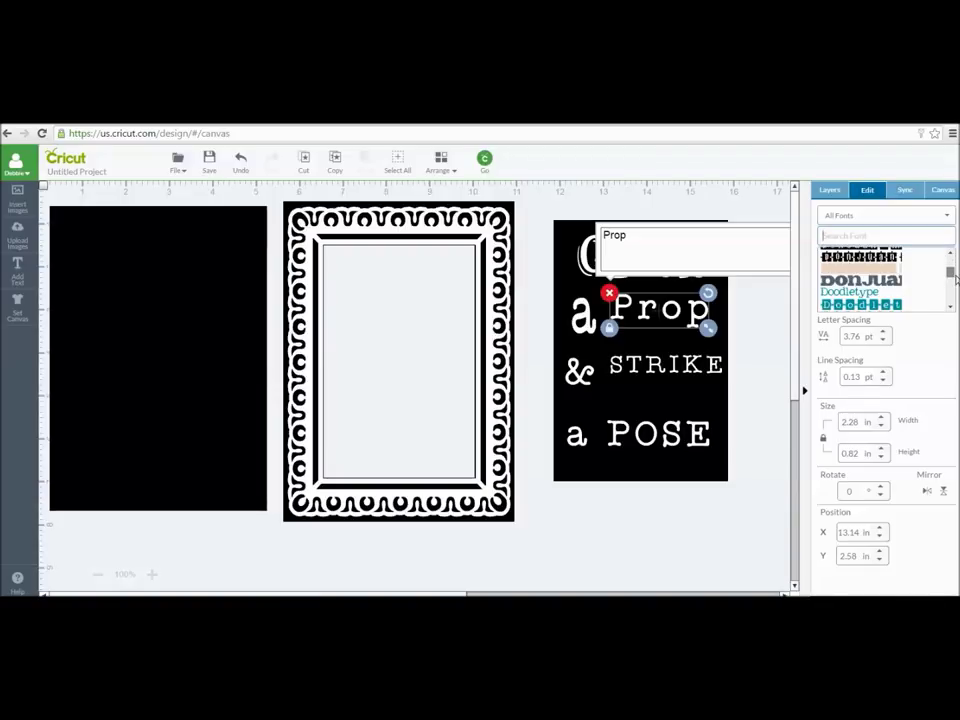
{"action": "left_click", "coordinate": [898, 284]}
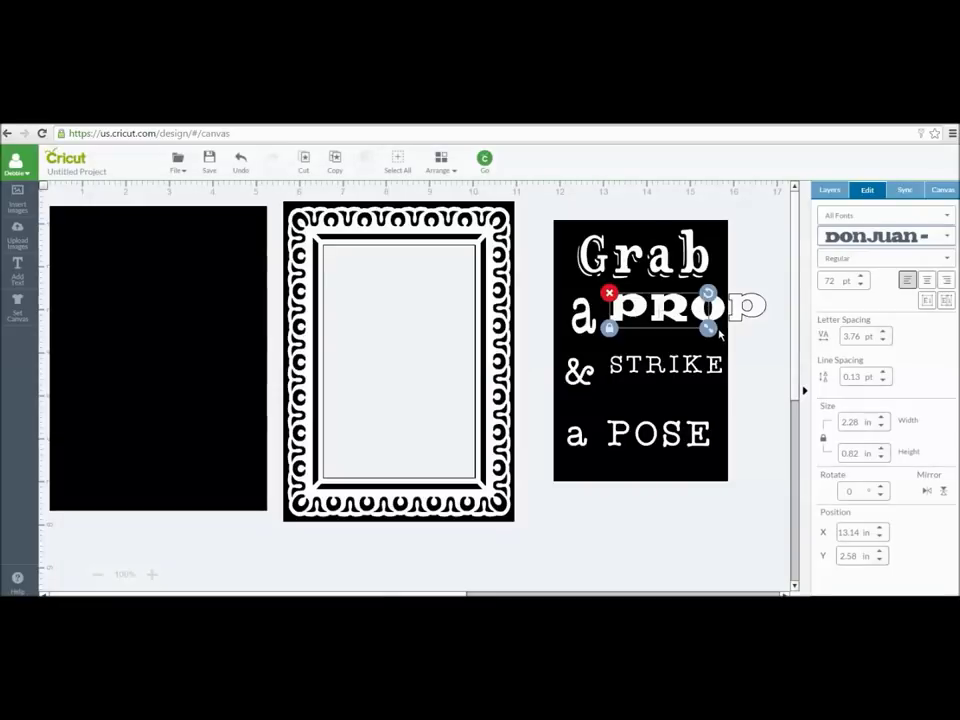
Resize "Prop" with unlocked proportions to about 2.17 in wide and 1.51 in high so it fits on the rectangle.
{"action": "left_click_drag", "start_coordinate": [709, 331], "coordinate": [765, 320]}
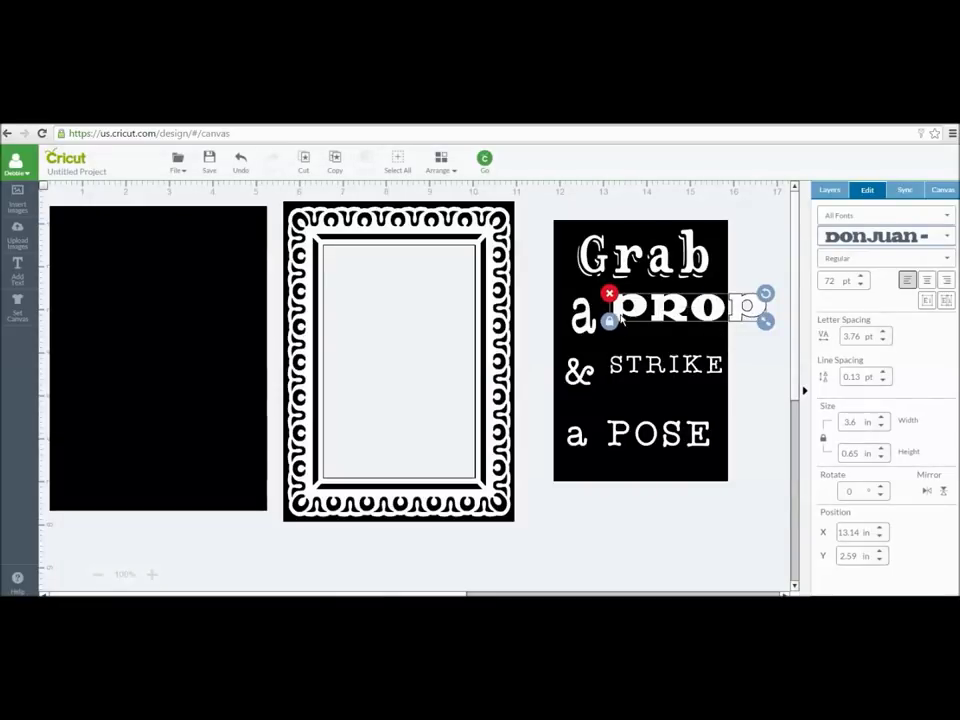
{"action": "left_click_drag", "start_coordinate": [765, 321], "coordinate": [706, 350]}
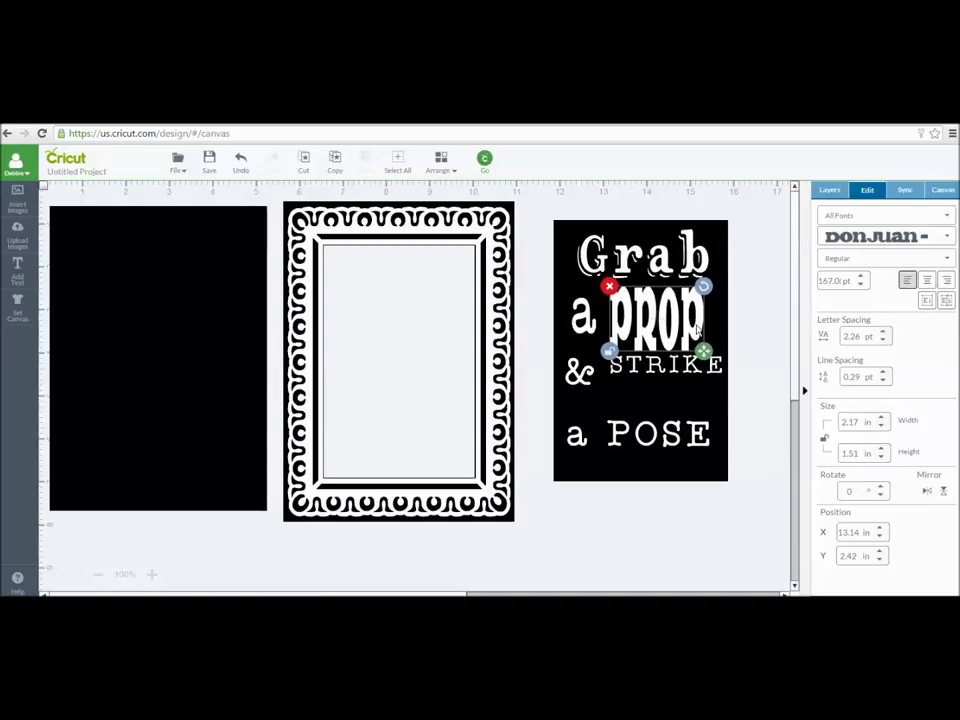
{"action": "left_click", "coordinate": [760, 349]}
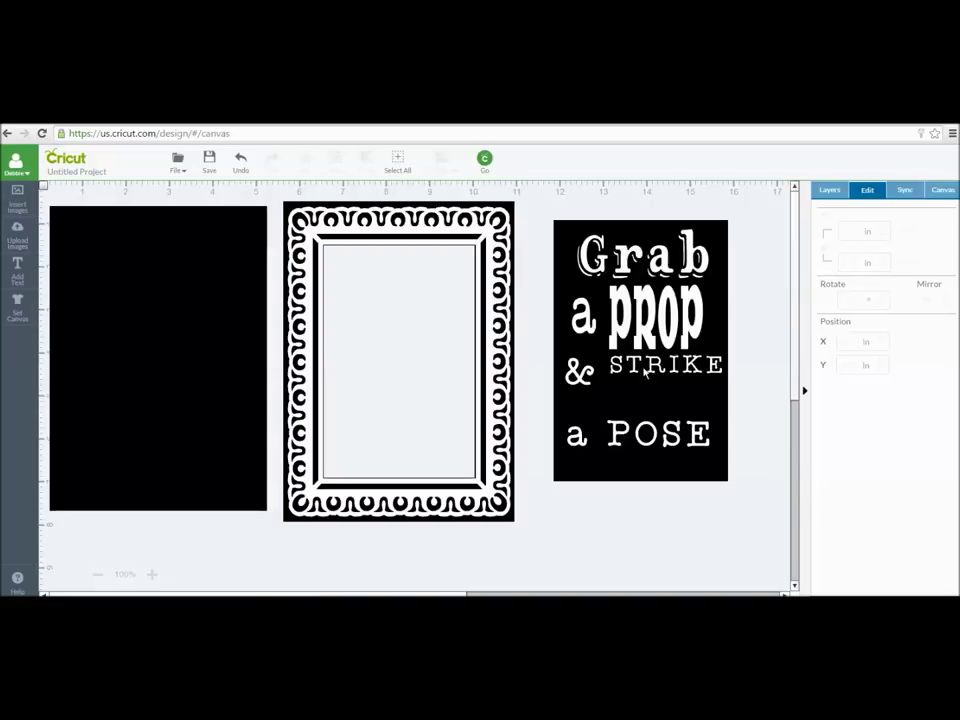
Change the font of the "&" text to Elegant Cake.
{"action": "left_click", "coordinate": [579, 370]}
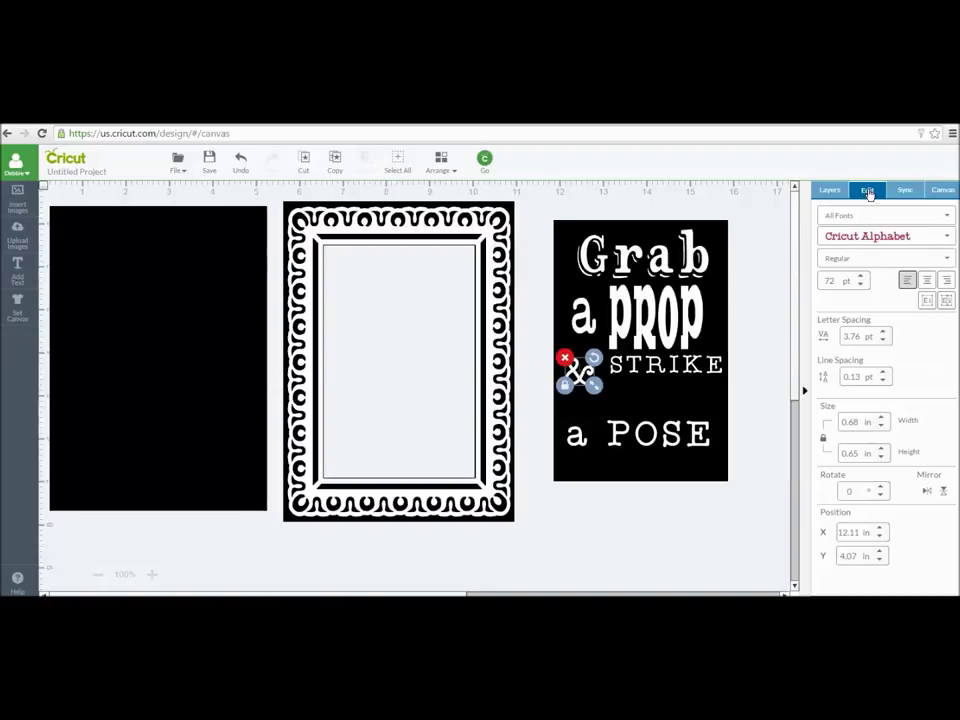
{"action": "left_click", "coordinate": [948, 240]}
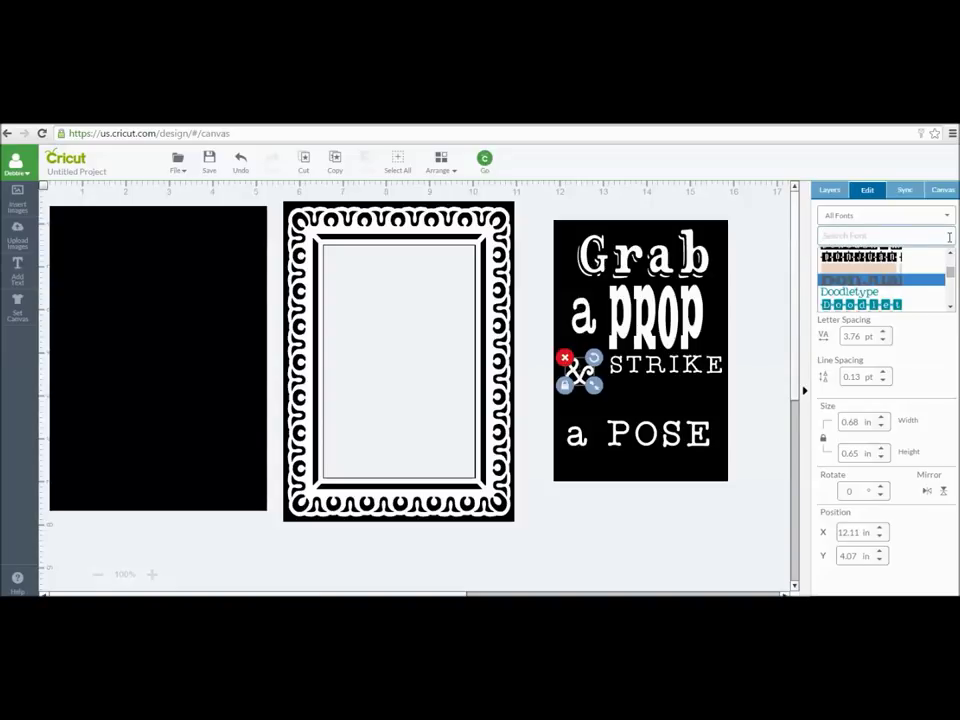
{"action": "left_click", "coordinate": [950, 308]}
{"action": "left_click", "coordinate": [950, 308]}
{"action": "left_click", "coordinate": [950, 308]}
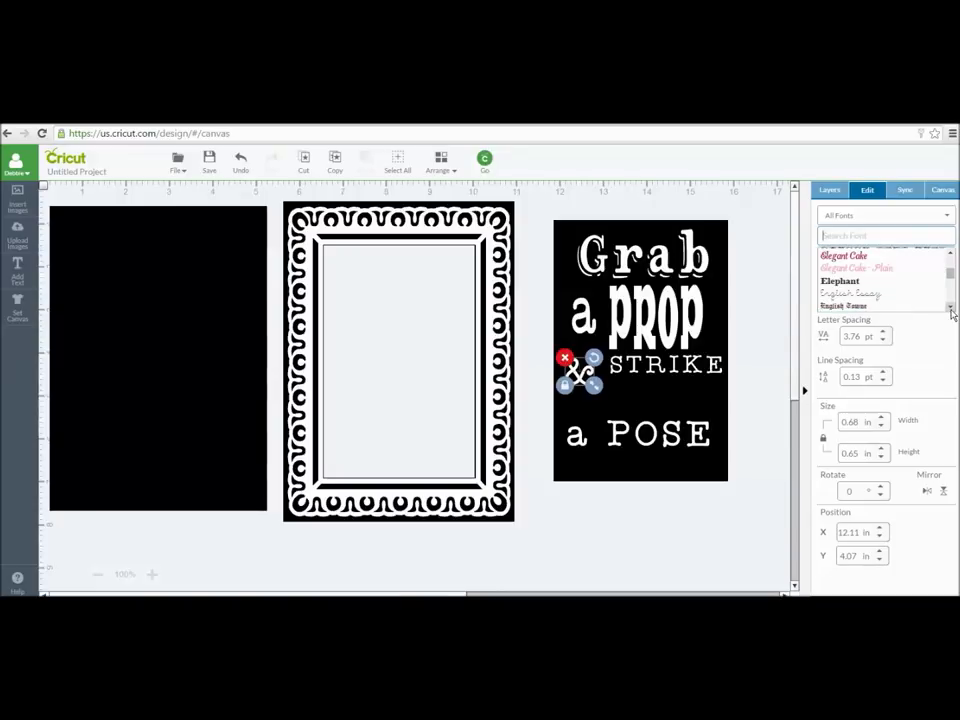
{"action": "left_click", "coordinate": [852, 258]}
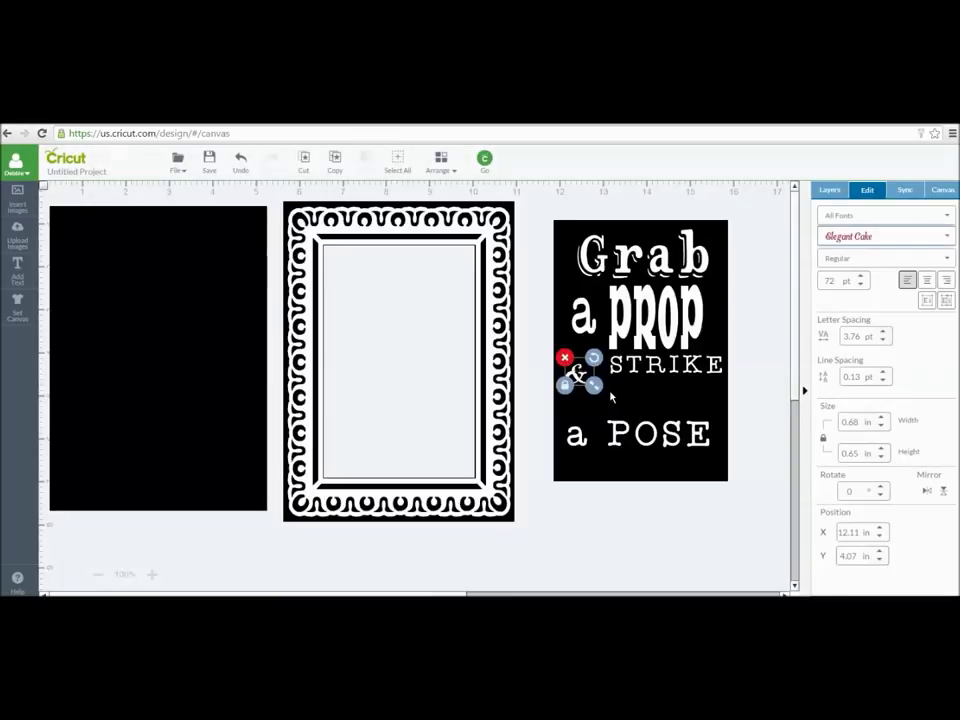
Unlock the proportions of the "&" and enlarge it to about 1.26 in wide and 1.55 in high.
{"action": "left_click_drag", "start_coordinate": [610, 398], "coordinate": [601, 393]}
{"action": "left_click", "coordinate": [565, 384]}
{"action": "mouse_move", "coordinate": [595, 397]}
{"action": "left_mouse_down"}
{"action": "mouse_move", "coordinate": [612, 424]}
{"action": "mouse_move", "coordinate": [623, 416]}
{"action": "mouse_move", "coordinate": [589, 385]}
{"action": "mouse_move", "coordinate": [608, 415]}
{"action": "left_mouse_up"}
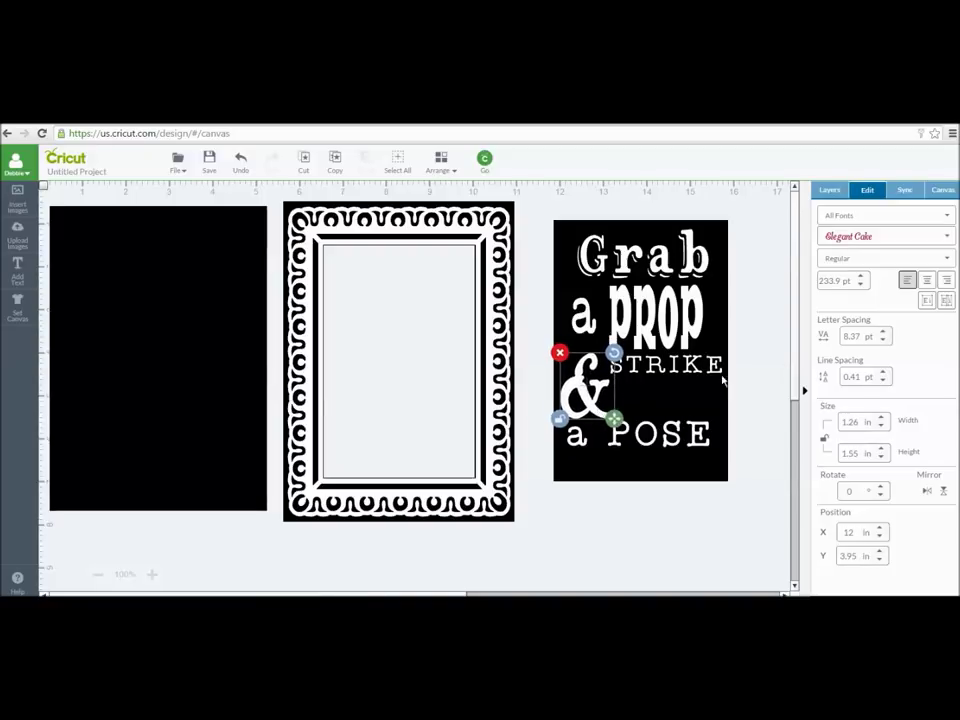
{"action": "left_click", "coordinate": [771, 339]}
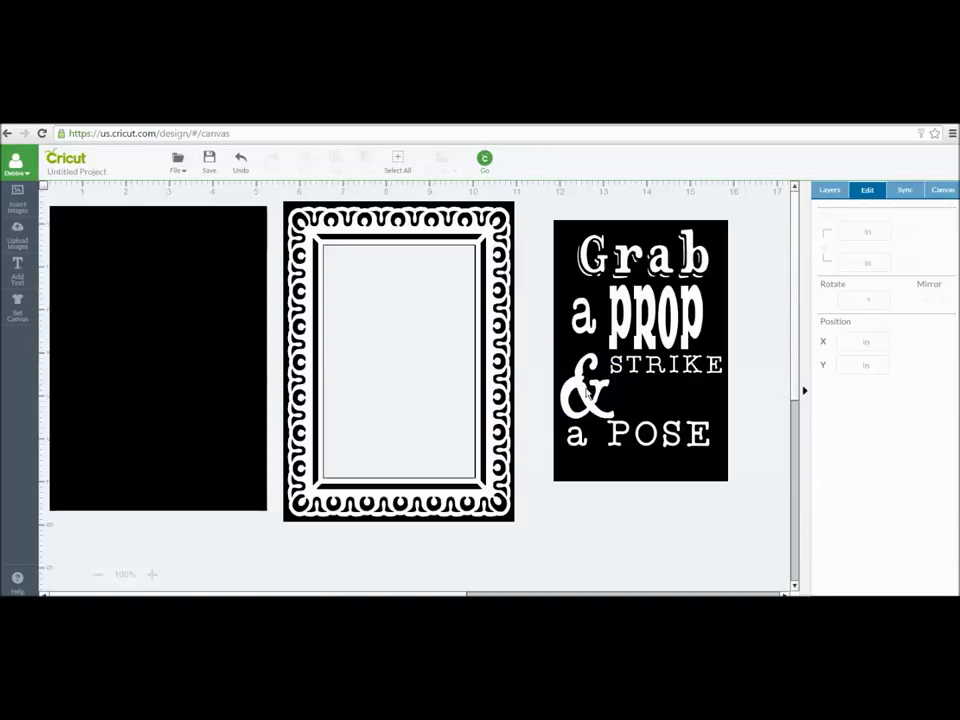
Set the cut colour of the "&" to light green, #c8d783.
{"action": "left_click", "coordinate": [588, 393]}
{"action": "left_click", "coordinate": [830, 191]}
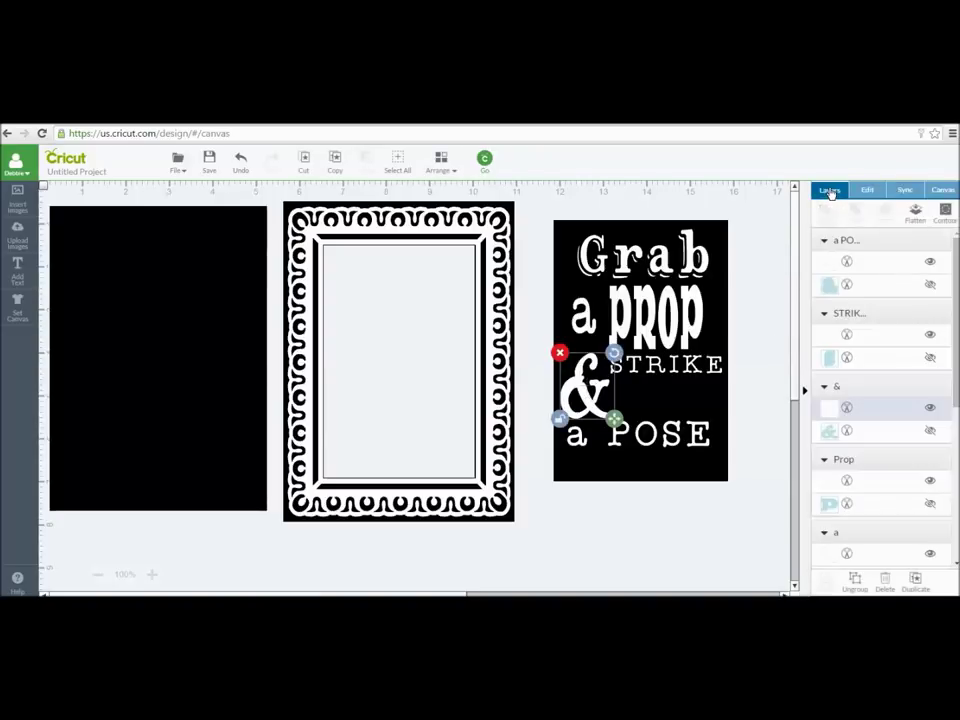
{"action": "left_click", "coordinate": [829, 409]}
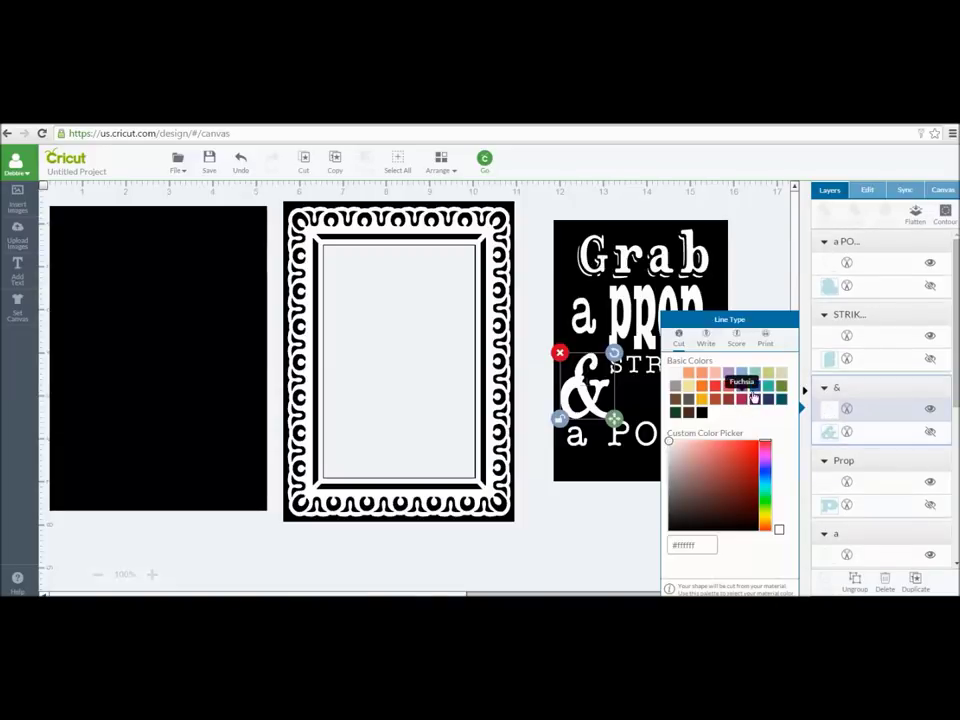
{"action": "left_click", "coordinate": [769, 376]}
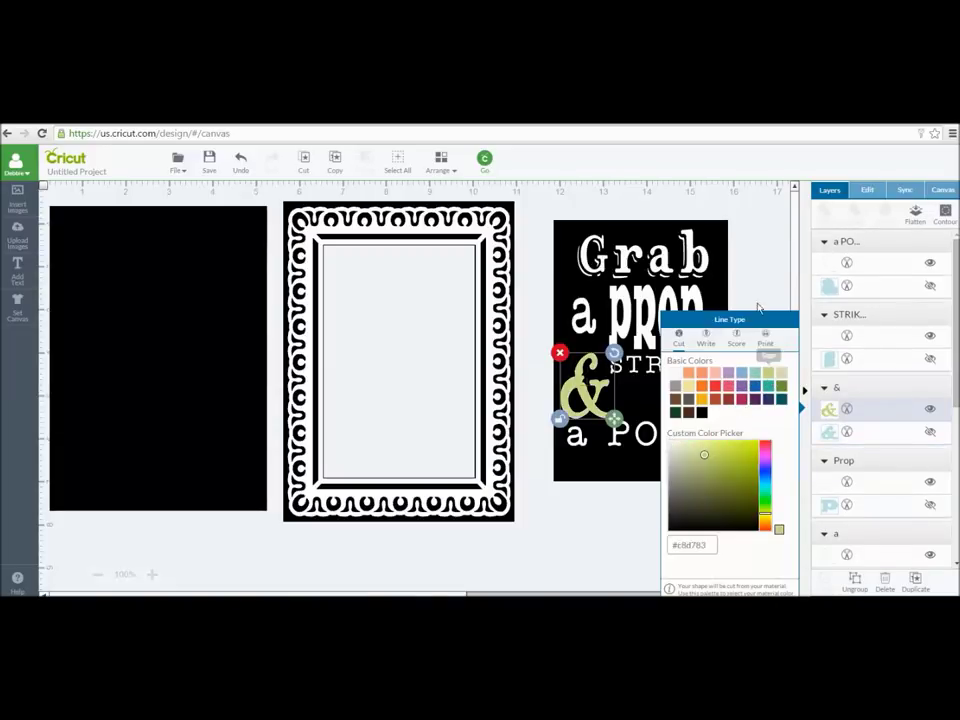
{"action": "left_click", "coordinate": [754, 270]}
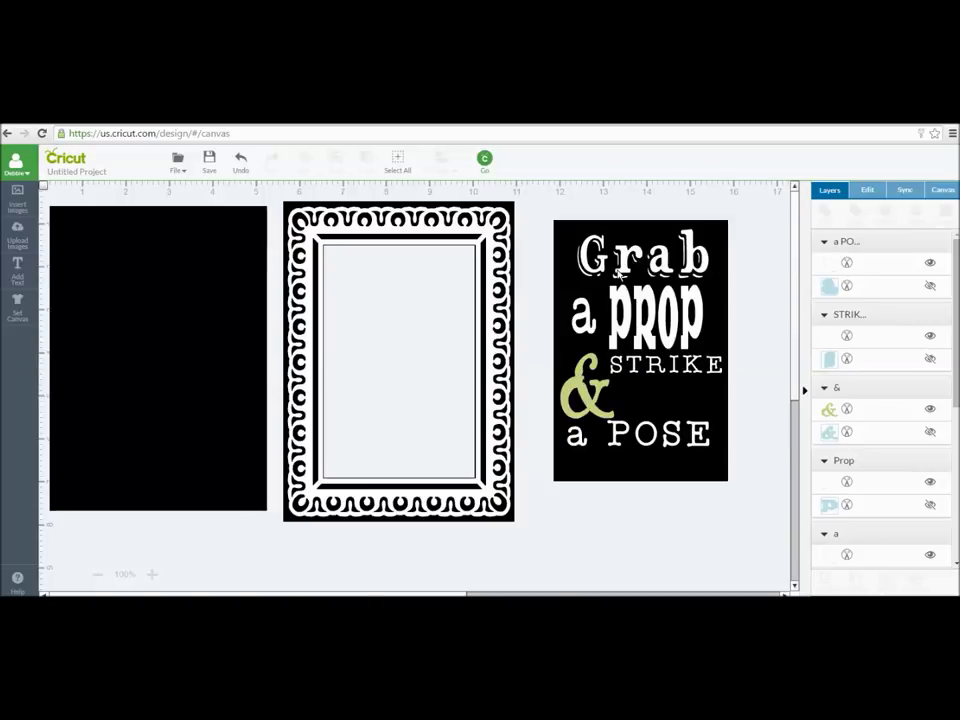
Unlock the proportions of "STRIKE" and stretch it taller to roughly match the height of the "&" beside it.
{"action": "left_click", "coordinate": [657, 368]}
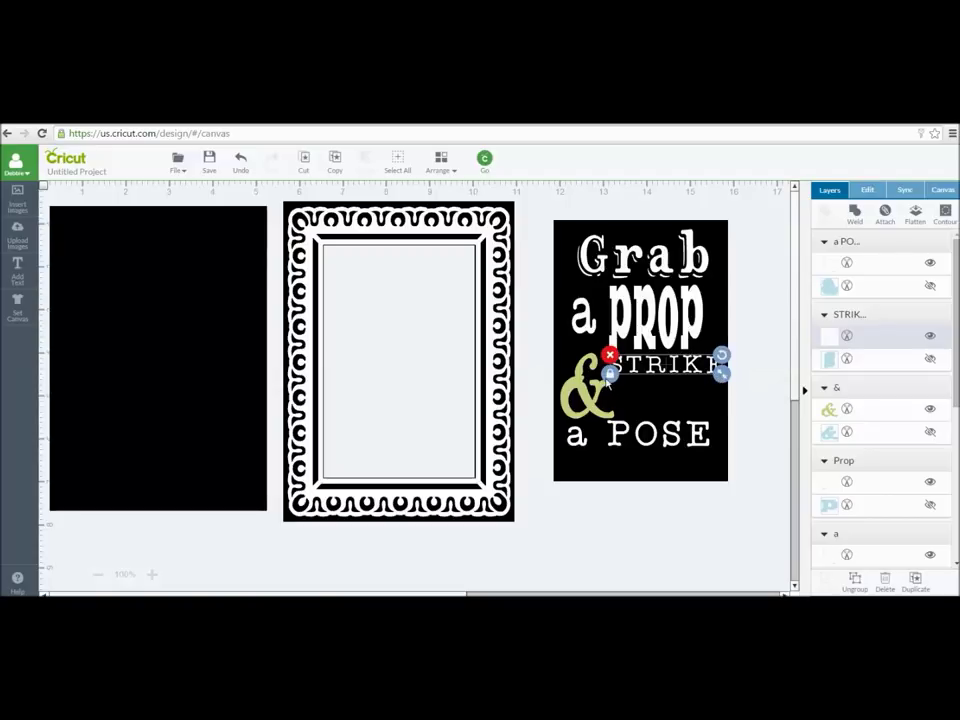
{"action": "left_click_drag", "start_coordinate": [722, 373], "coordinate": [724, 420]}
{"action": "left_click", "coordinate": [754, 437]}
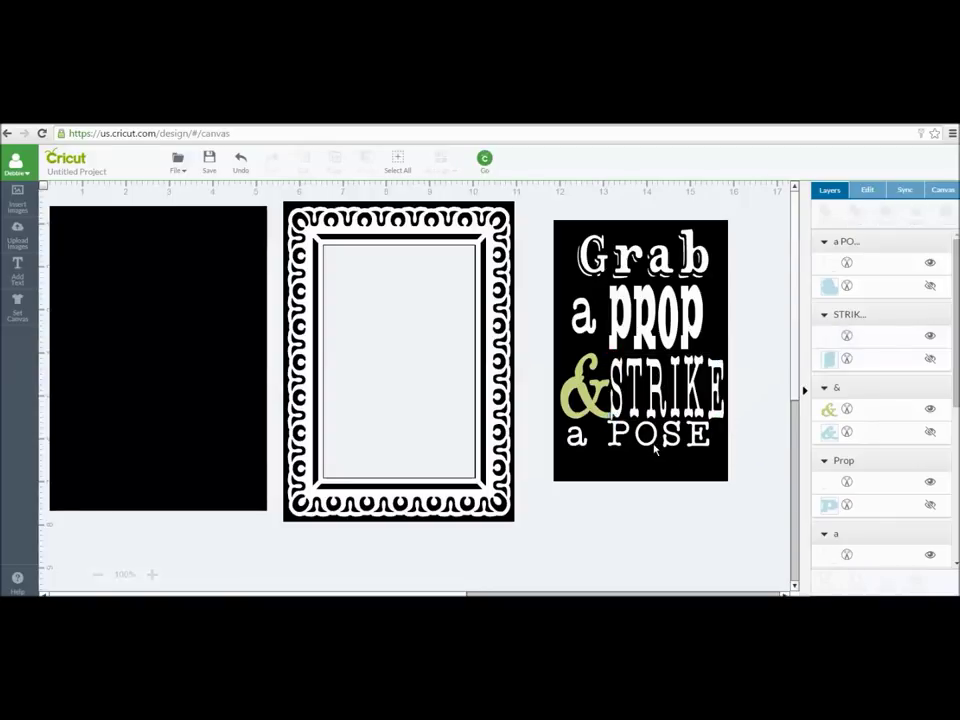
Move "a POSE" down below "STRIKE" and stretch it taller with unlocked proportions to fill the rectangle's lower part.
{"action": "left_click_drag", "start_coordinate": [660, 452], "coordinate": [660, 455]}
{"action": "double_click", "coordinate": [690, 452]}
{"action": "left_click", "coordinate": [754, 467]}
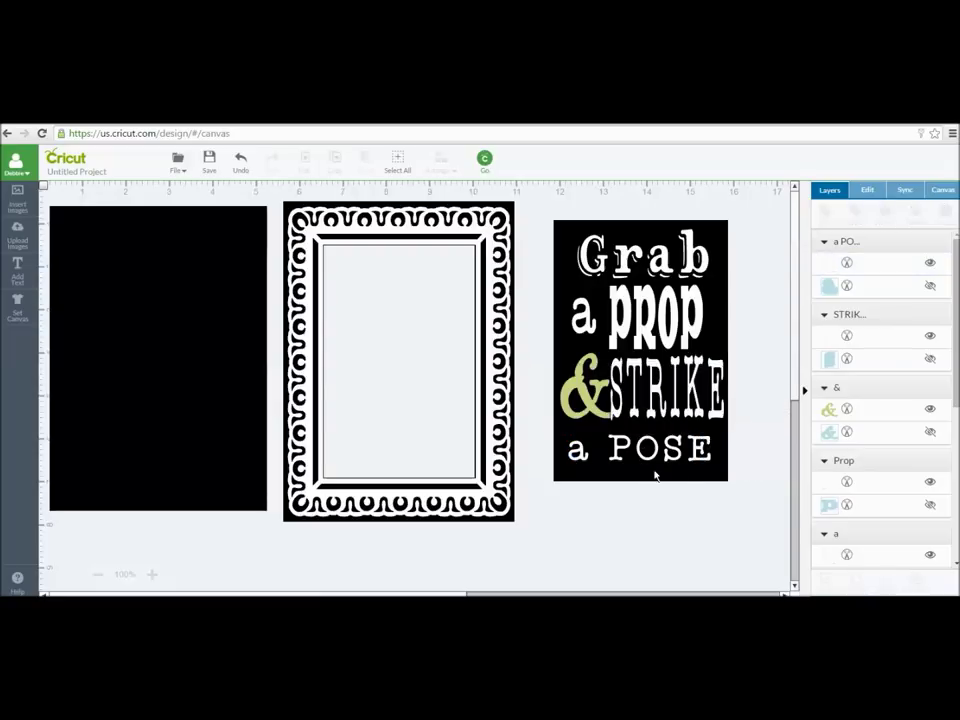
{"action": "left_click", "coordinate": [690, 450]}
{"action": "mouse_move", "coordinate": [711, 461]}
{"action": "left_mouse_down"}
{"action": "mouse_move", "coordinate": [714, 482]}
{"action": "mouse_move", "coordinate": [711, 469]}
{"action": "left_mouse_up"}
{"action": "left_click", "coordinate": [689, 563]}
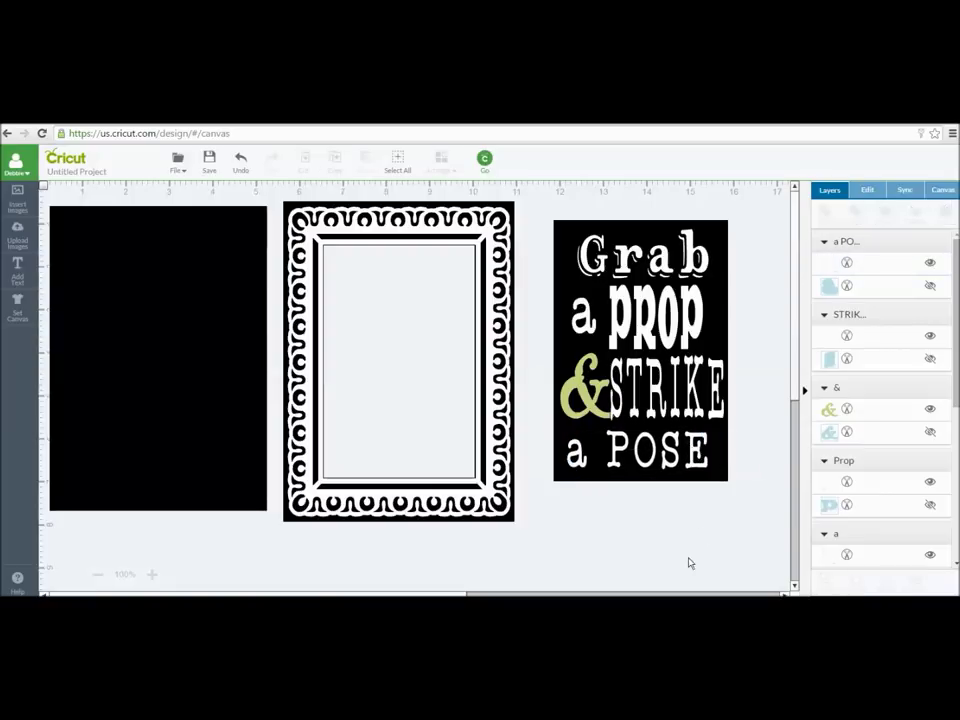
Shrink the "&" slightly and narrow "STRIKE" so the two stay apart and fit inside the black rectangle.
{"action": "left_click", "coordinate": [592, 400]}
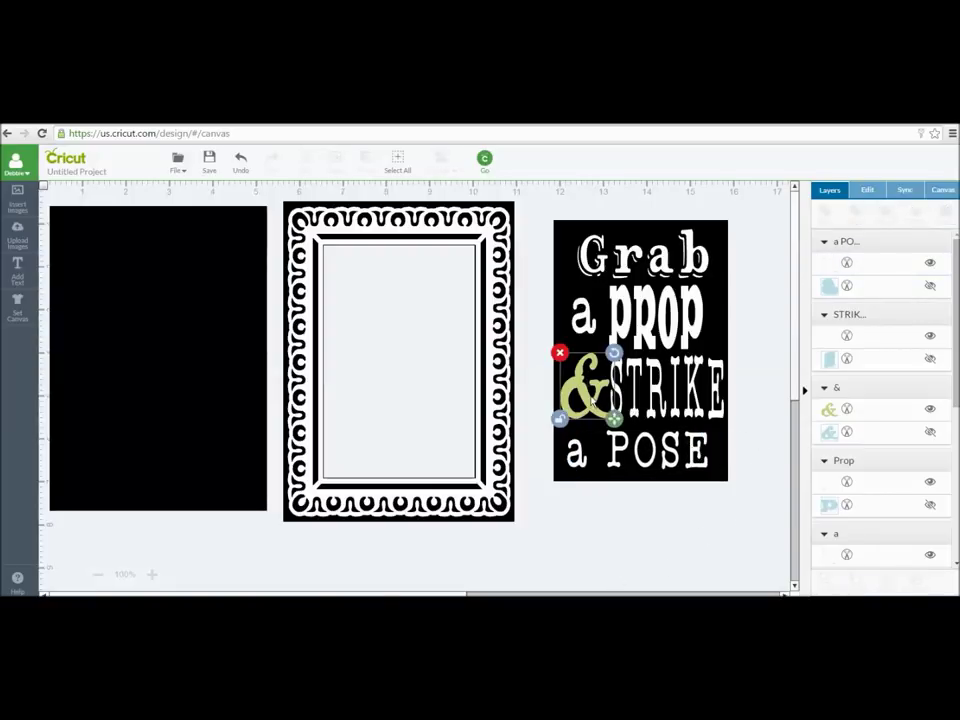
{"action": "left_click_drag", "start_coordinate": [613, 418], "coordinate": [604, 414]}
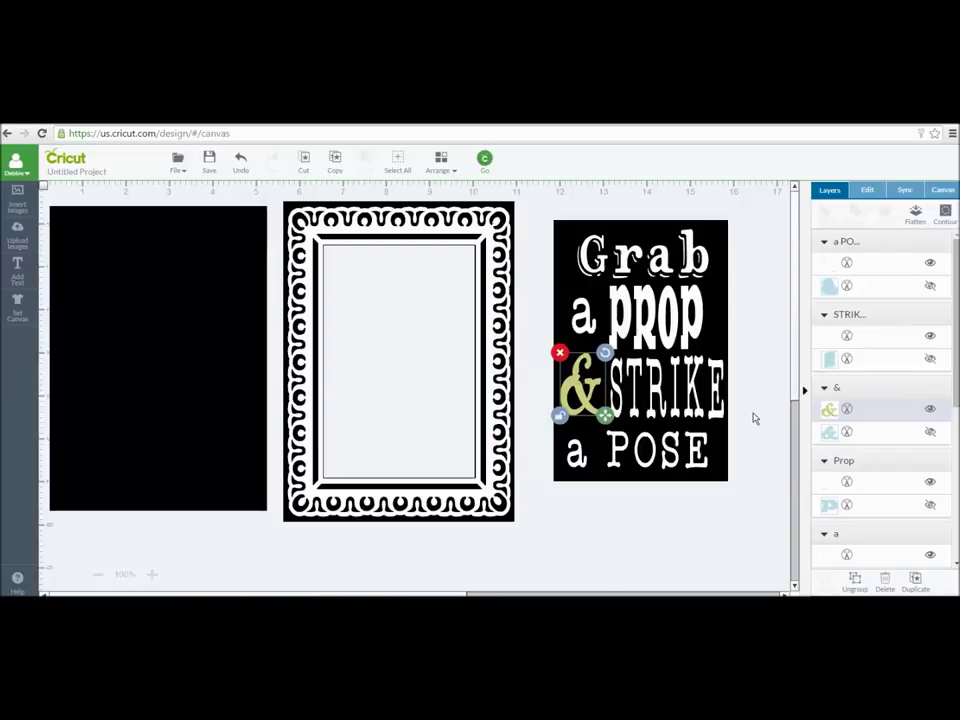
{"action": "left_click", "coordinate": [755, 418]}
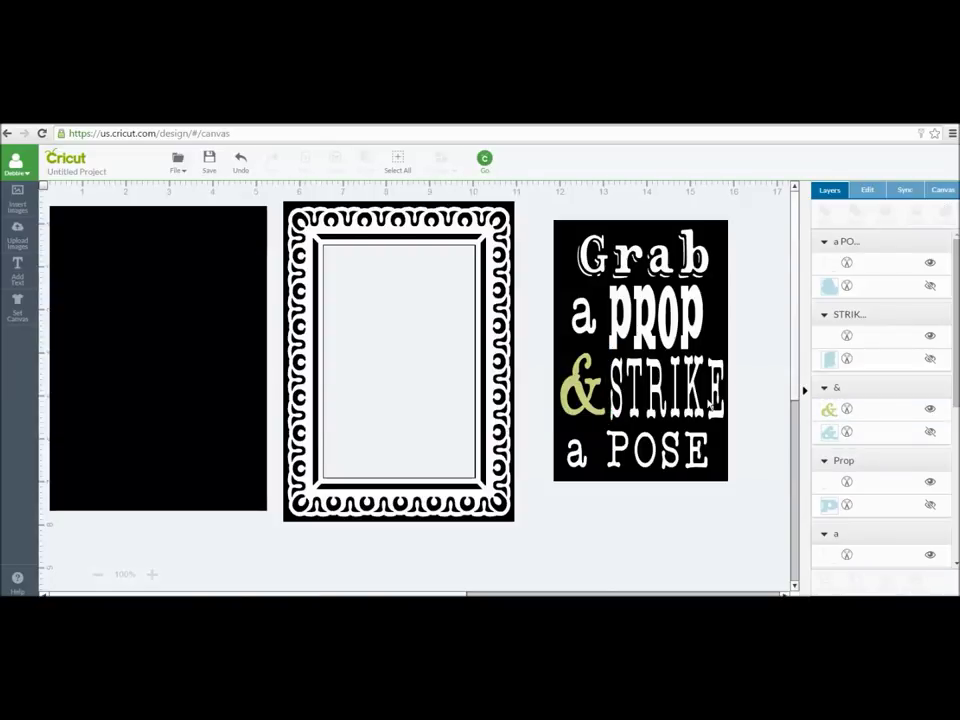
{"action": "left_click", "coordinate": [700, 400]}
{"action": "left_click_drag", "start_coordinate": [722, 418], "coordinate": [716, 421]}
{"action": "left_click", "coordinate": [774, 418]}
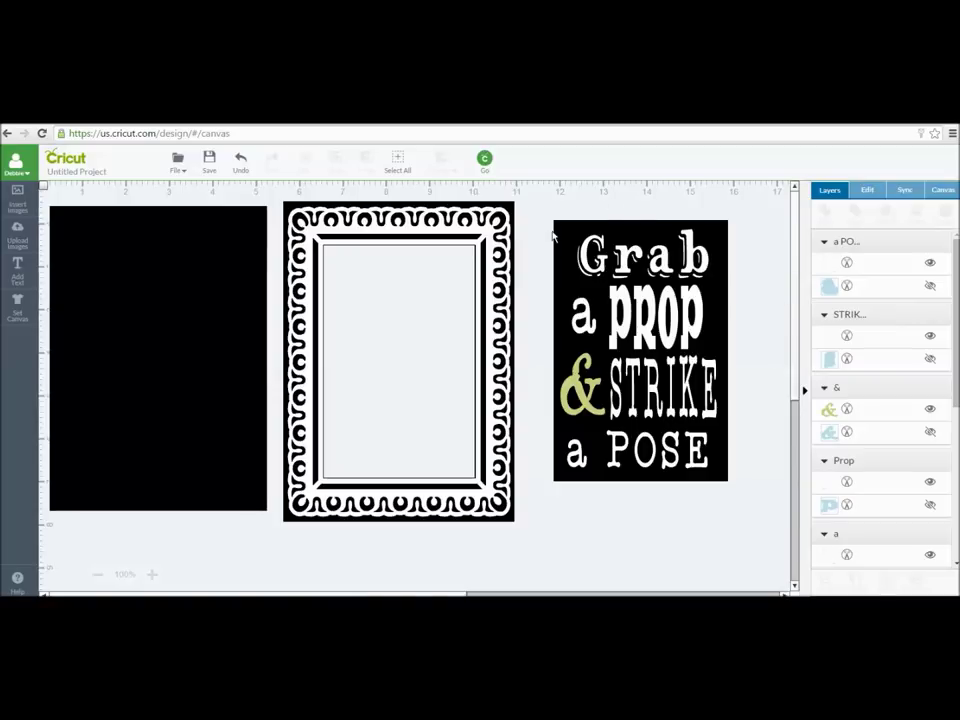
Flatten the black rectangle and all its text into one printable insert, and shift it slightly towards the frame.
{"action": "left_click_drag", "start_coordinate": [545, 215], "coordinate": [737, 508]}
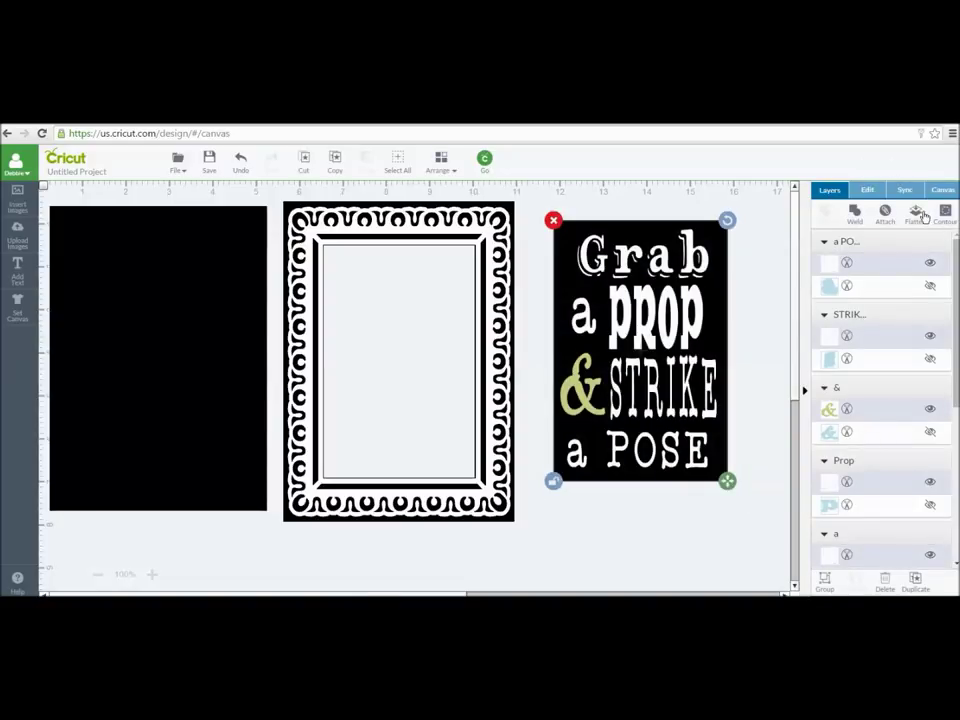
{"action": "left_click", "coordinate": [919, 216]}
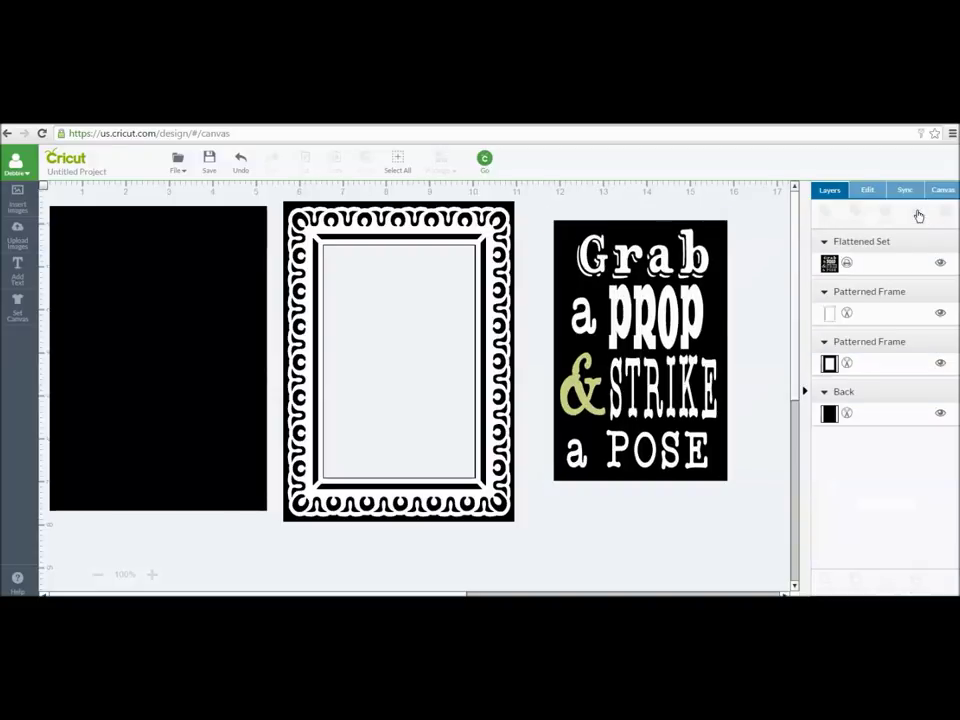
{"action": "left_click_drag", "start_coordinate": [683, 364], "coordinate": [649, 344]}
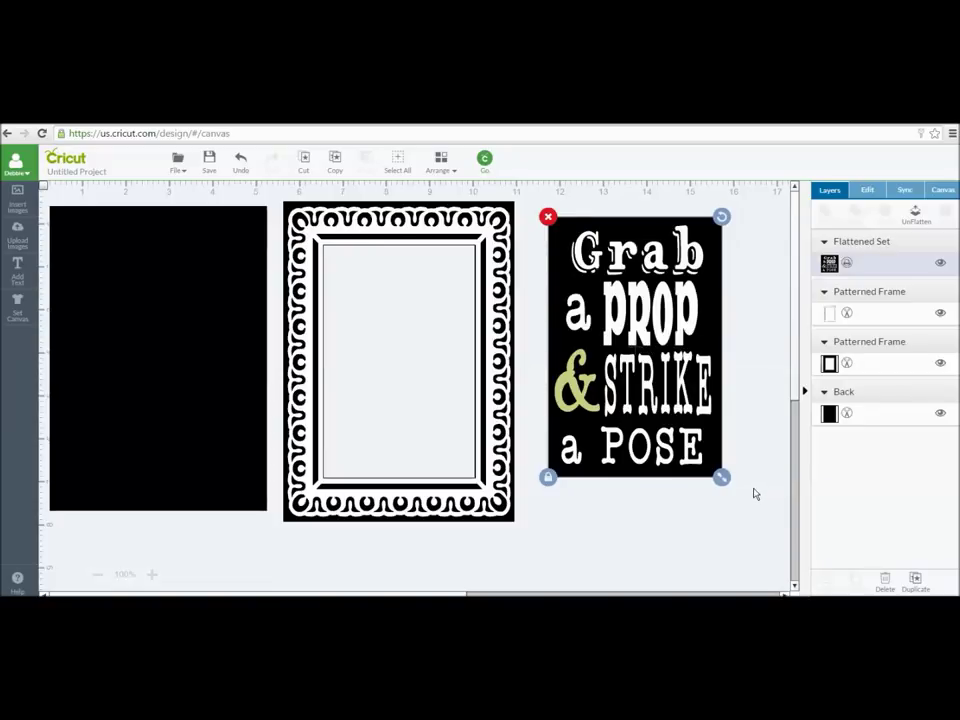
Review the back piece, both patterned frame layers and the line type of the flattened insert.
{"action": "left_click", "coordinate": [227, 296]}
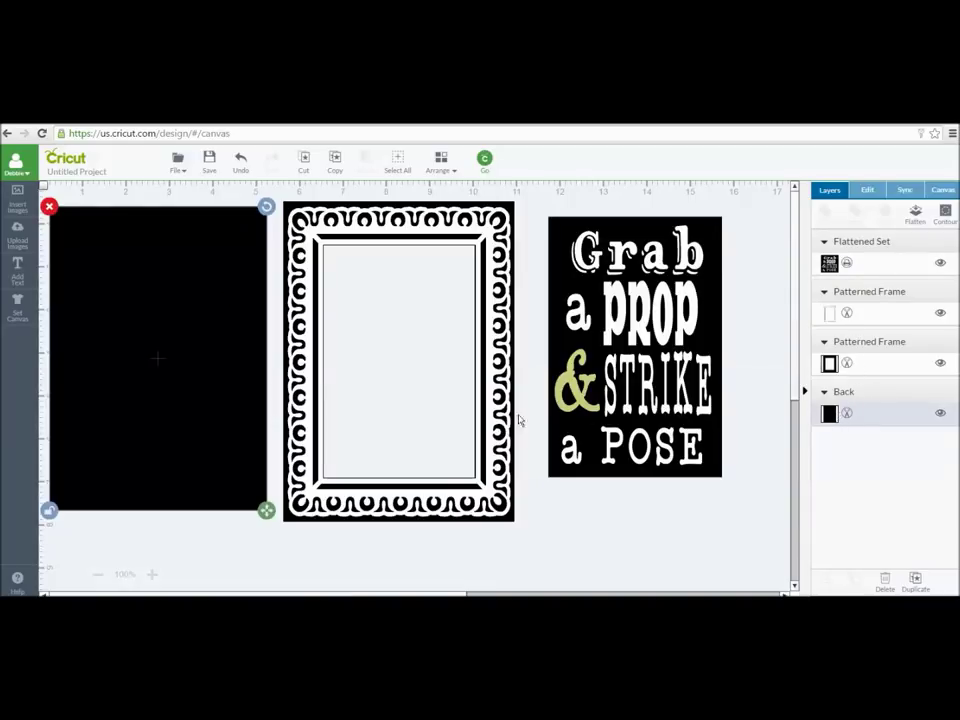
{"action": "left_click", "coordinate": [382, 315]}
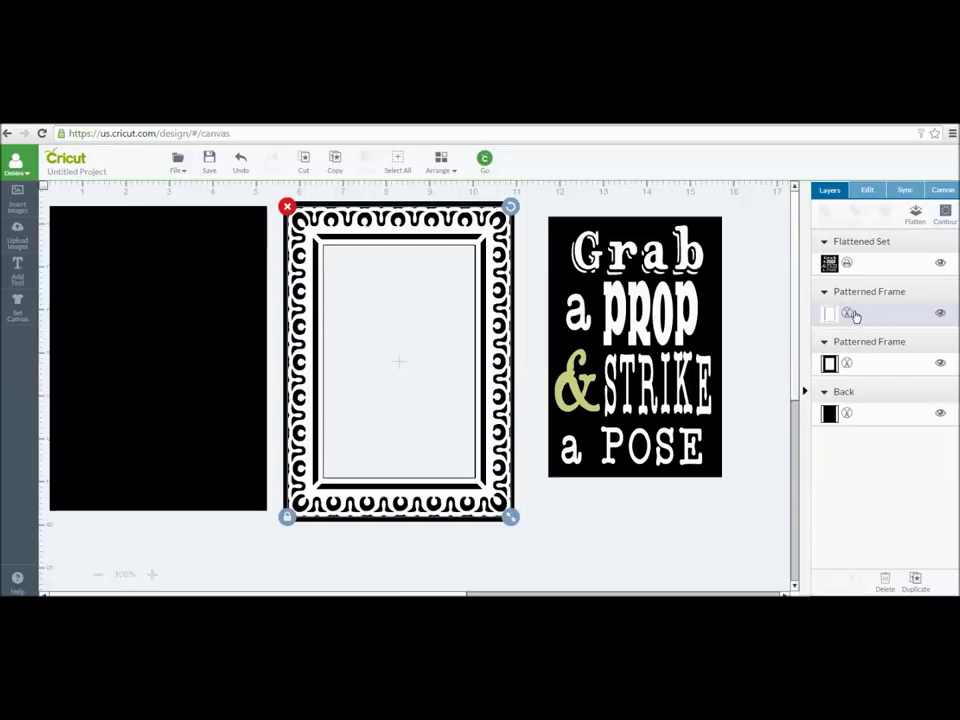
{"action": "left_click", "coordinate": [830, 363]}
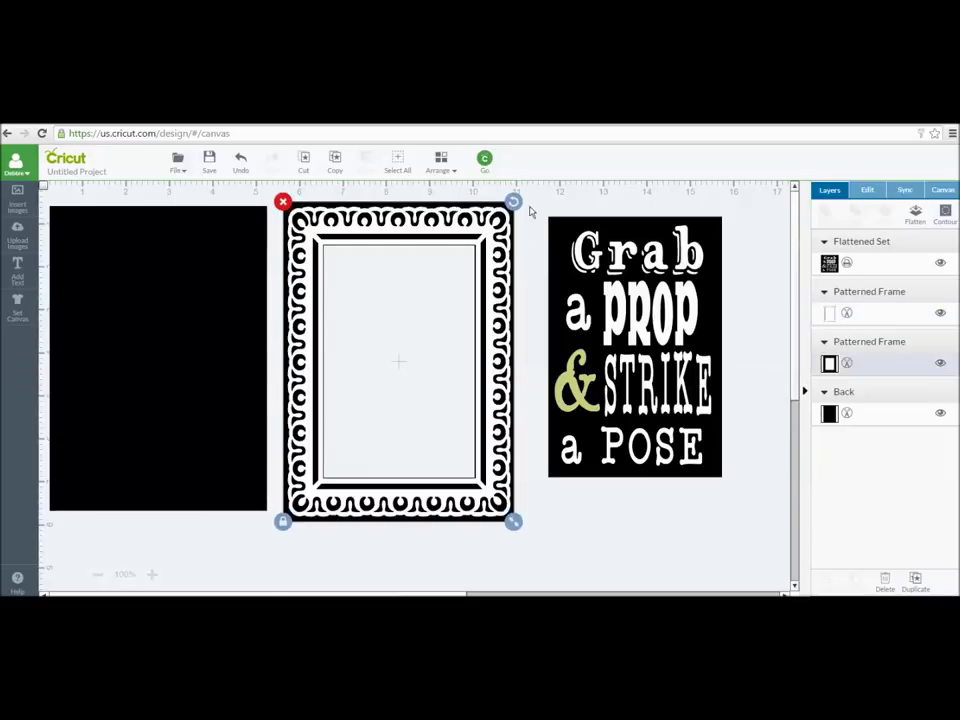
{"action": "left_click", "coordinate": [829, 264]}
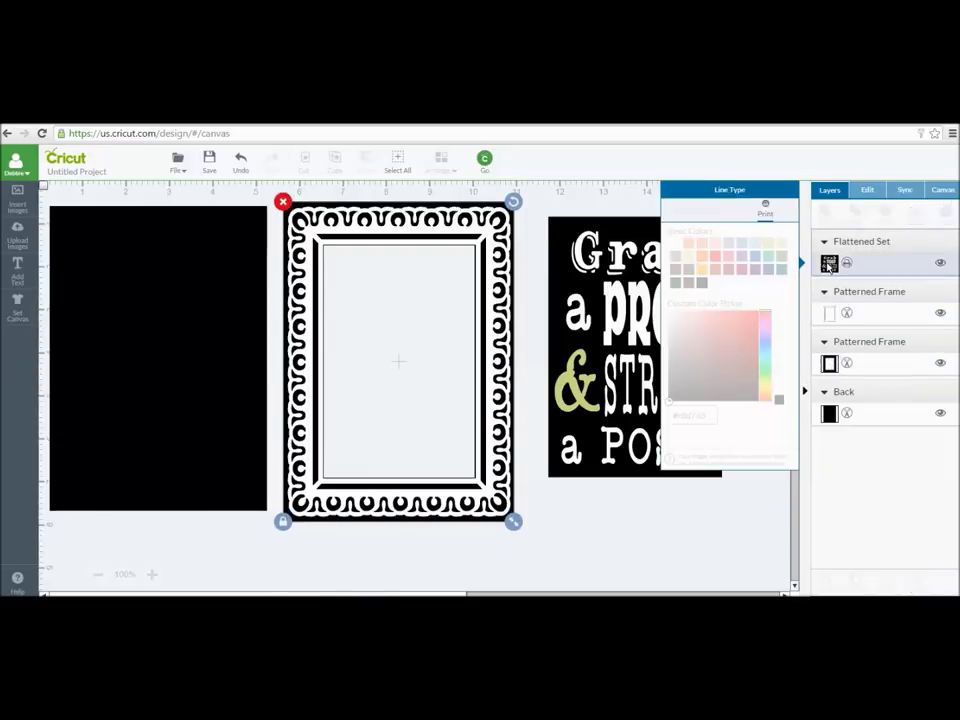
{"action": "left_click", "coordinate": [716, 497]}
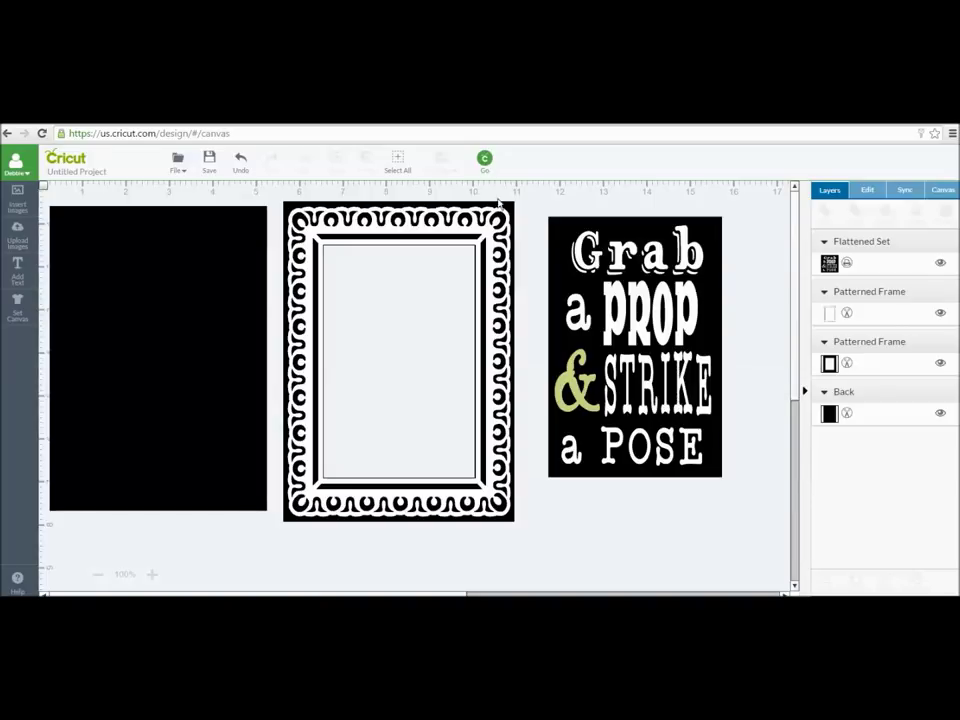
Preview the print mat, the black cutting mat and the white frame mat, and return to the canvas.
{"action": "left_click", "coordinate": [486, 162]}
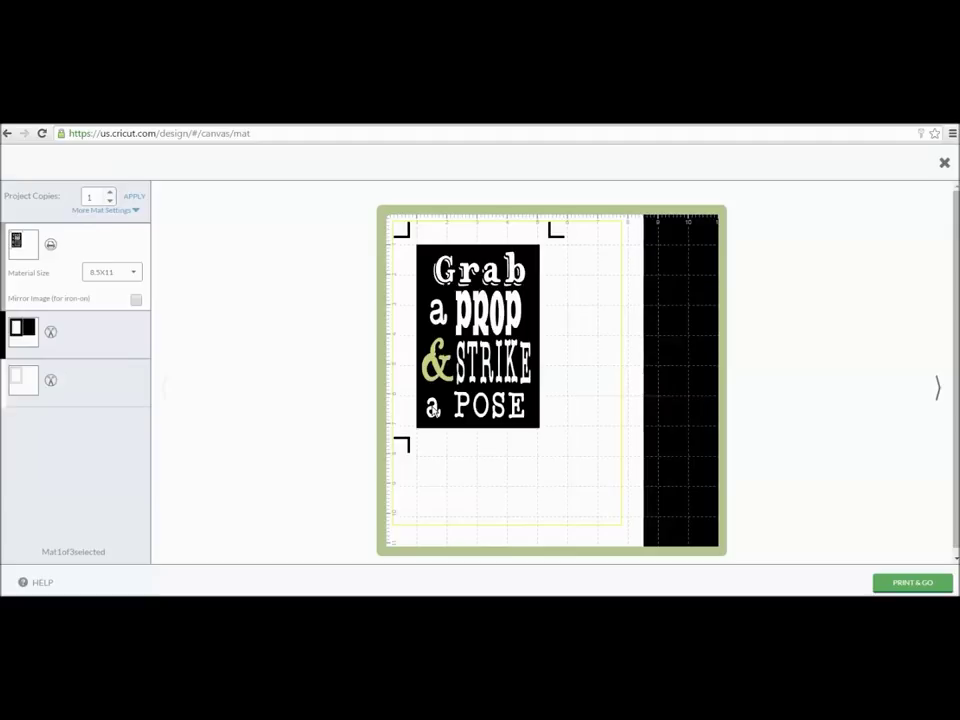
{"action": "left_click", "coordinate": [108, 332]}
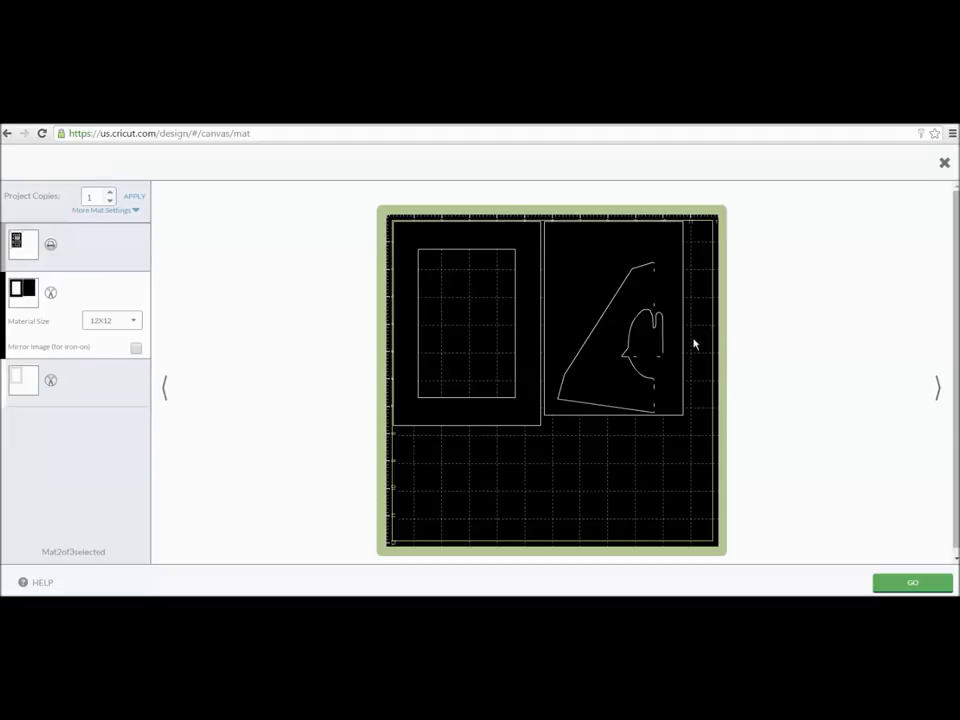
{"action": "left_click", "coordinate": [20, 378]}
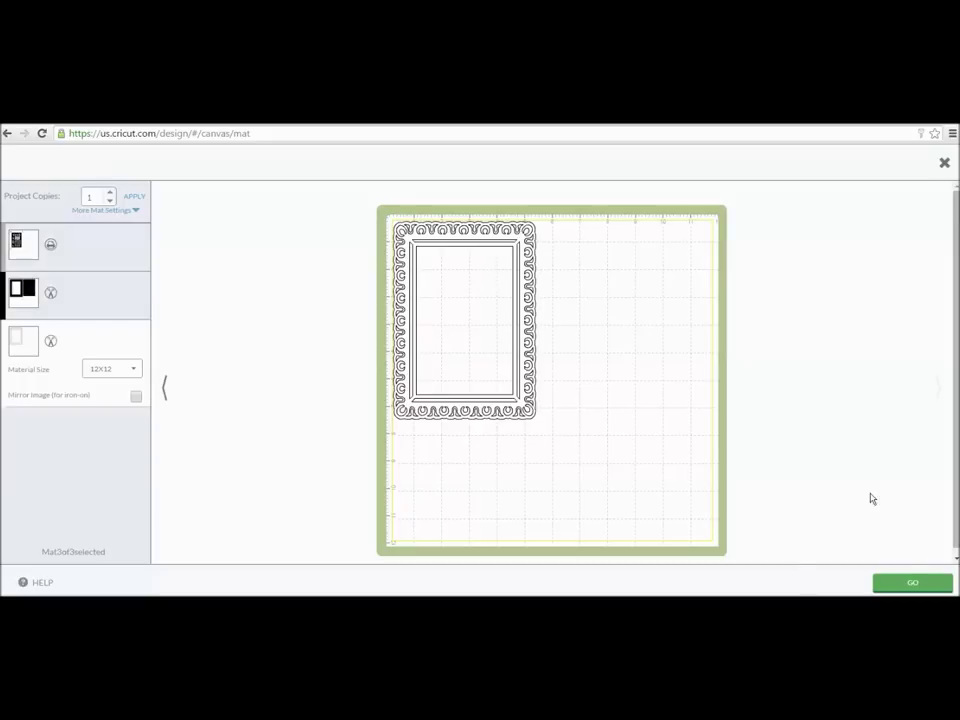
{"action": "left_click", "coordinate": [944, 162]}
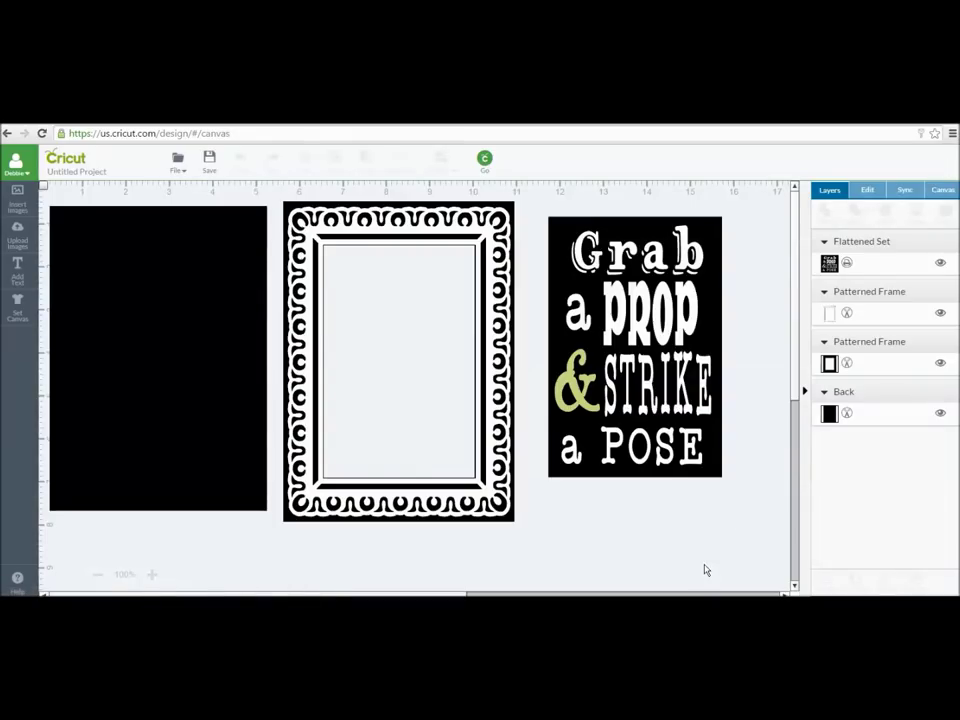
Place the flattened insert centred over the patterned frame at about X 6.3 in, Y 1.18 in.
{"action": "left_click_drag", "start_coordinate": [676, 405], "coordinate": [452, 419]}
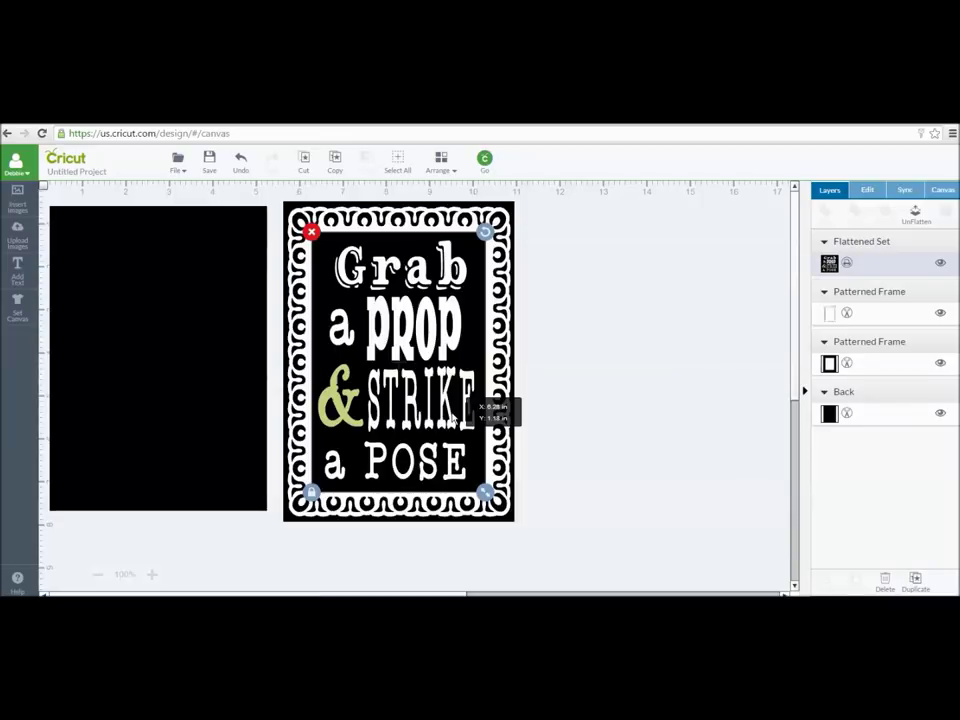
{"action": "left_click_drag", "start_coordinate": [453, 420], "coordinate": [454, 420]}
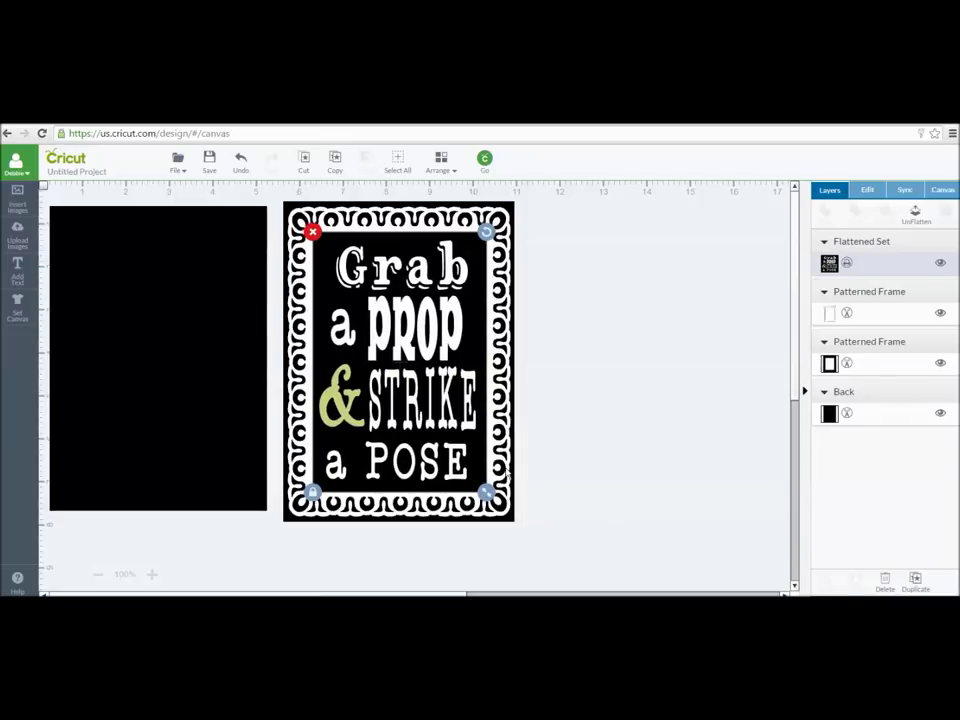
{"action": "left_click", "coordinate": [674, 448]}
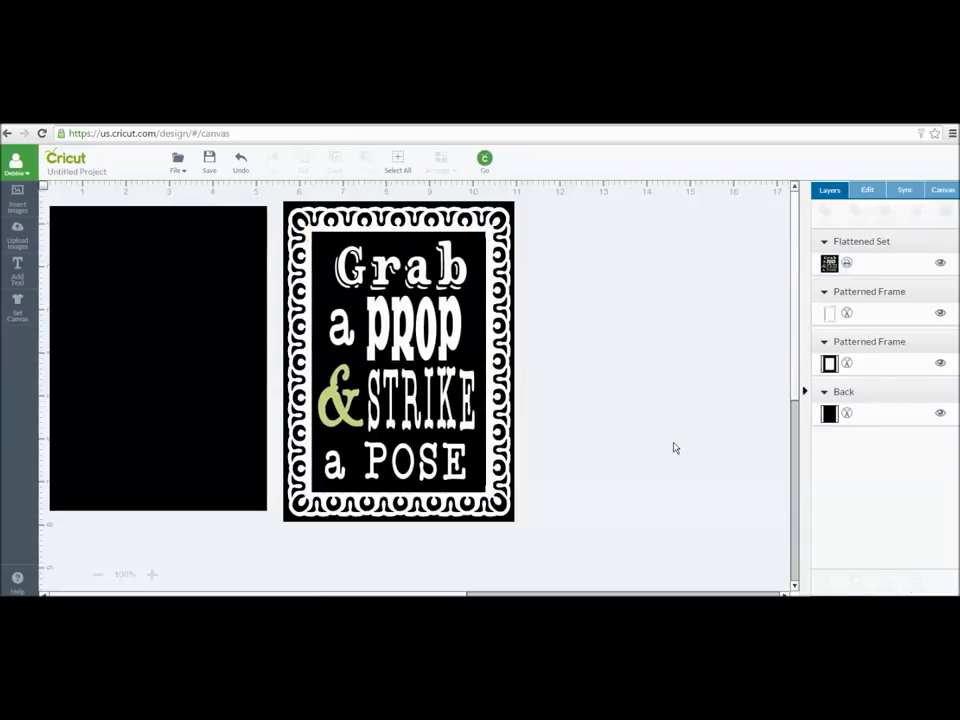
{"action": "left_click", "coordinate": [377, 383]}
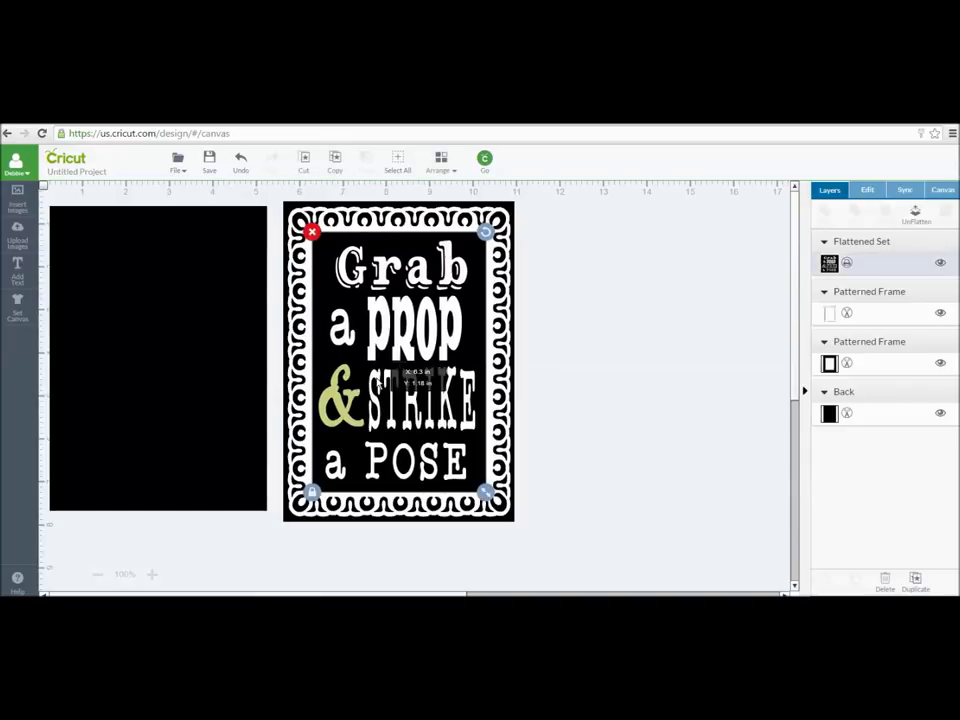
{"action": "left_click", "coordinate": [608, 381]}
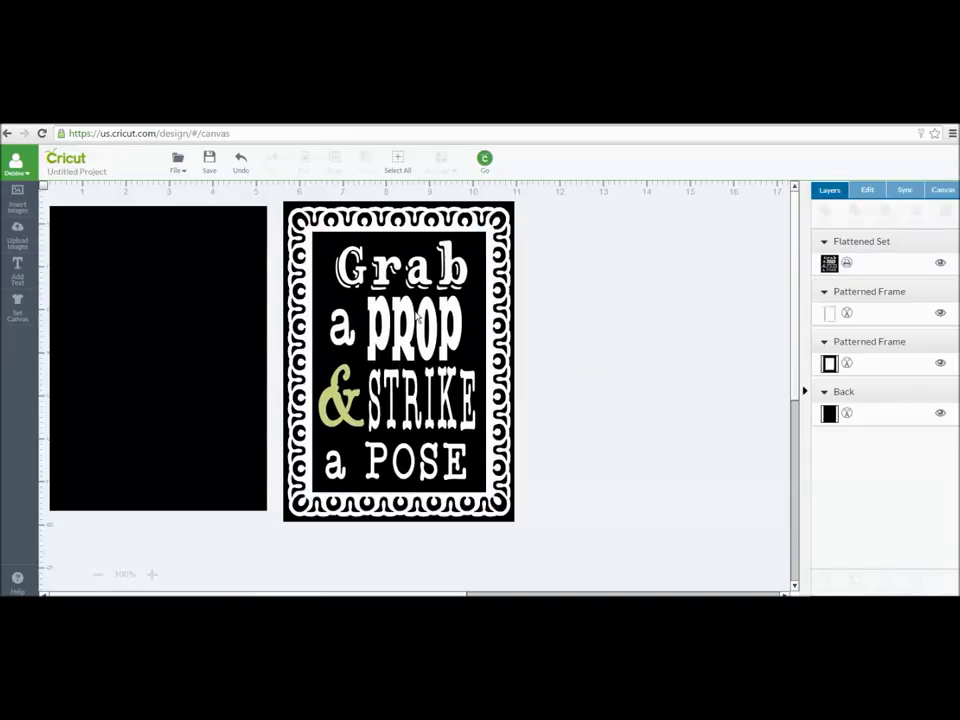